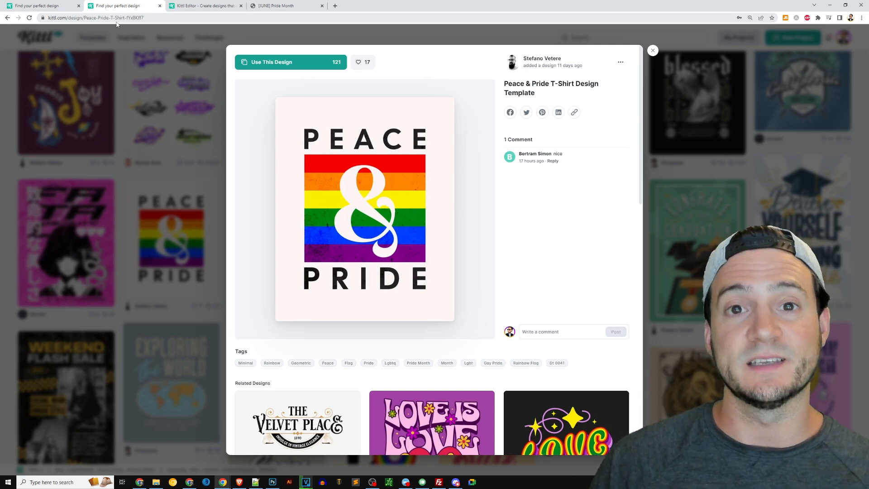
Review the Pride Month niches PDF, examining the peak selling time, search trend chart, color scheme and first T-shirt example.
click(199, 7)
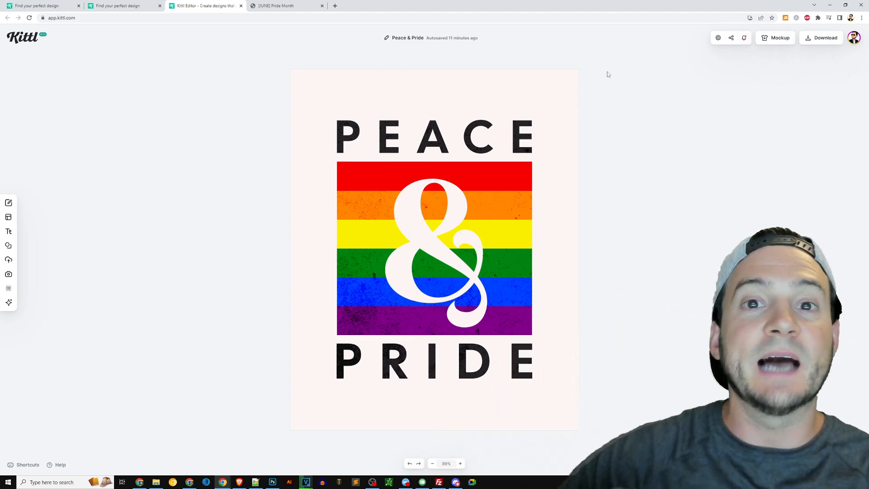
click(280, 8)
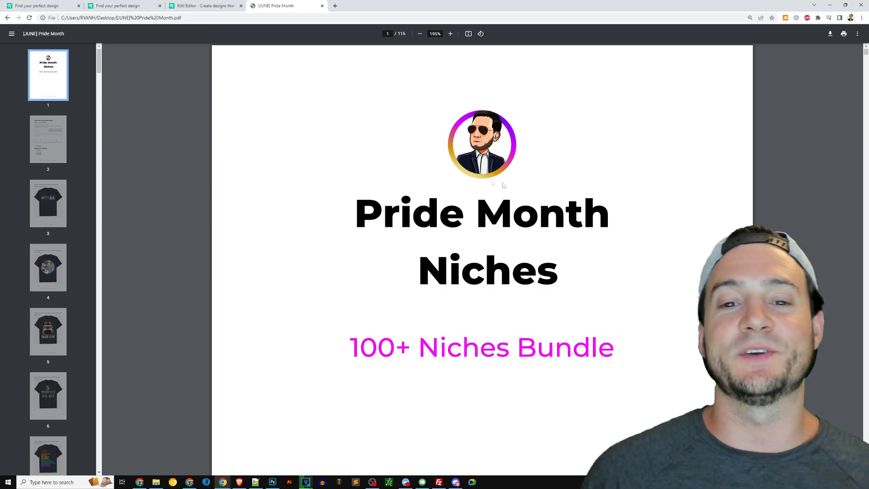
scroll(492, 186, down, 2)
scroll(462, 225, down, 14)
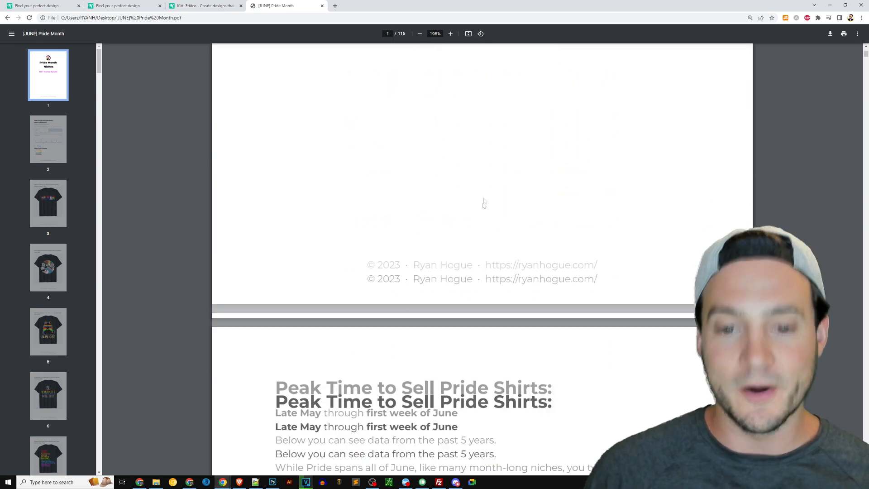
scroll(492, 191, down, 6)
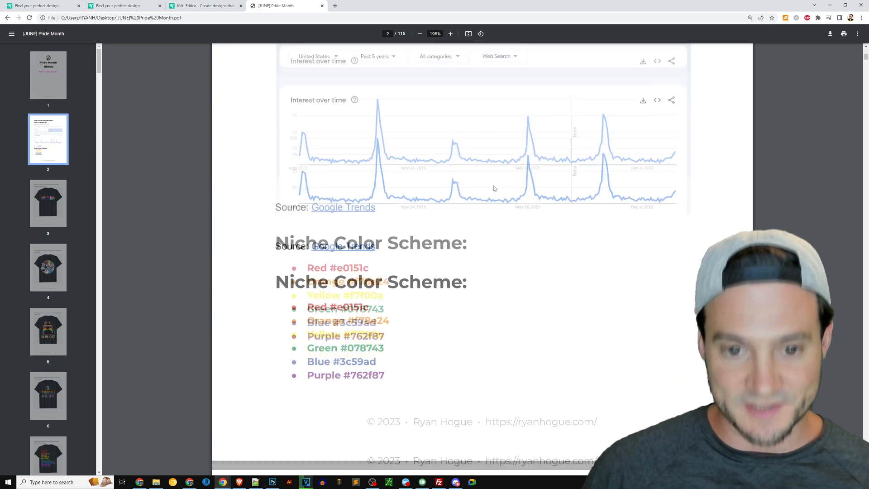
scroll(507, 190, up, 4)
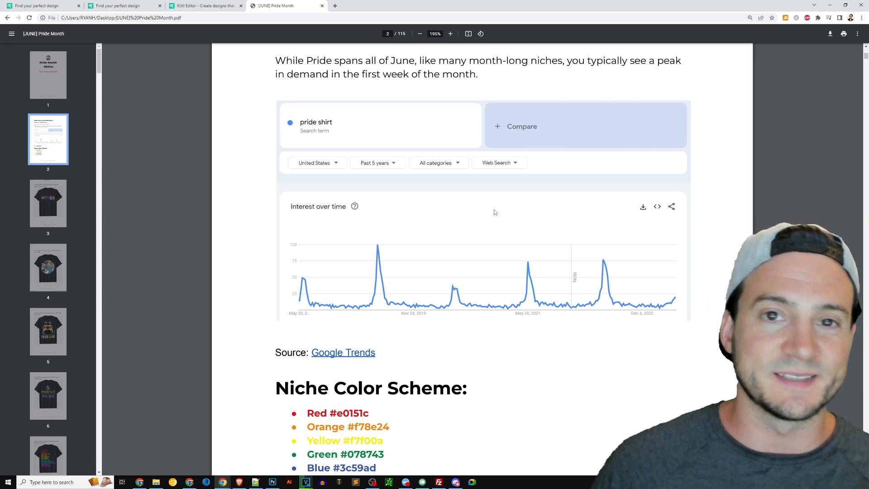
scroll(494, 212, down, 3)
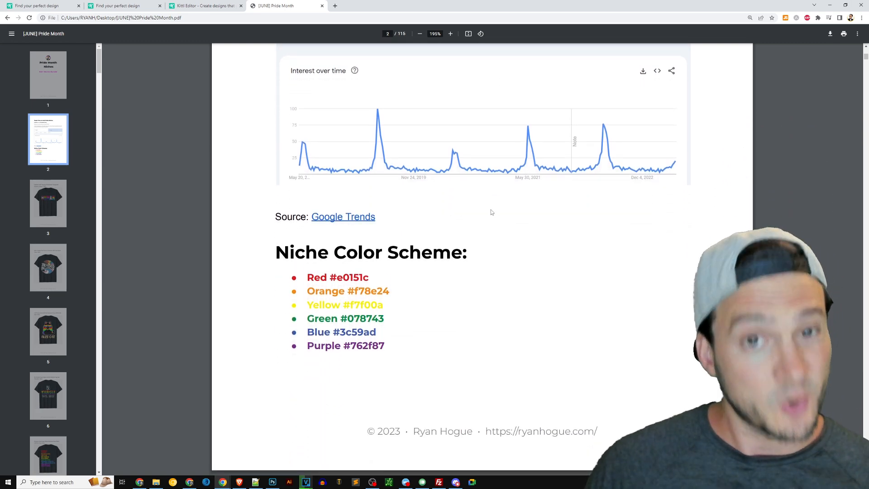
scroll(489, 212, down, 4)
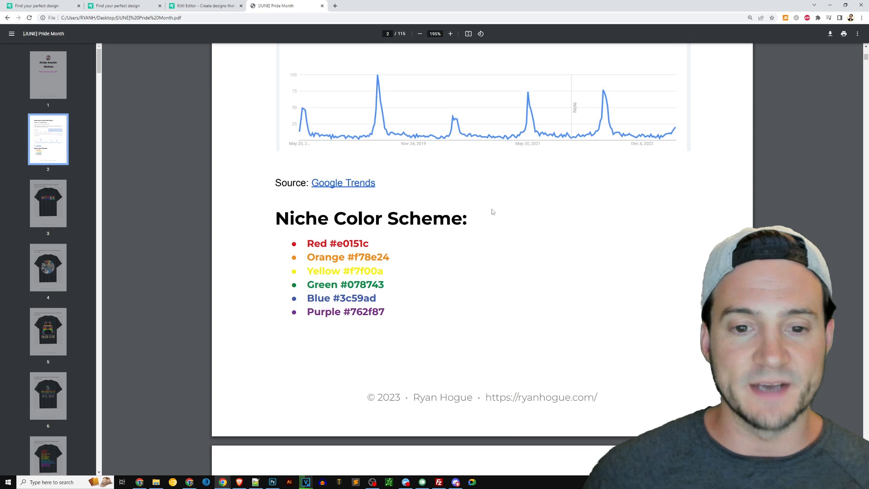
scroll(491, 210, down, 6)
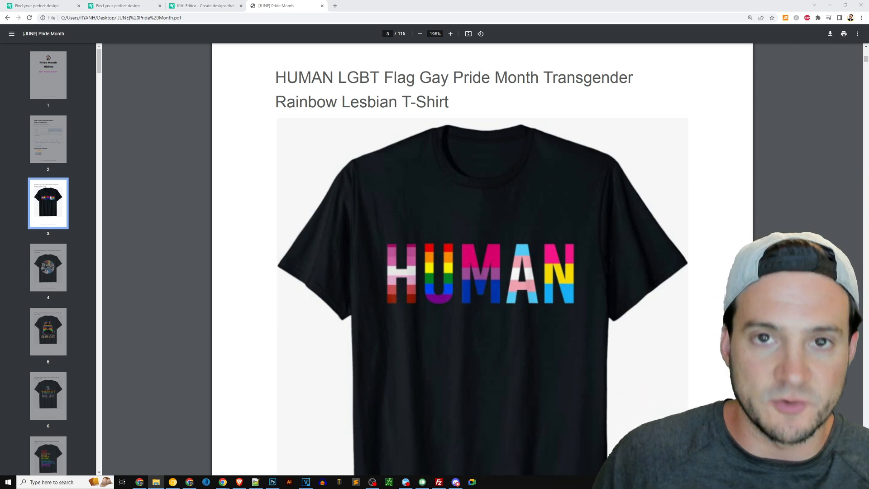
Return to the Peace & Pride design in the Kittl editor and replace the PEACE headline text with HUMAN.
click(223, 7)
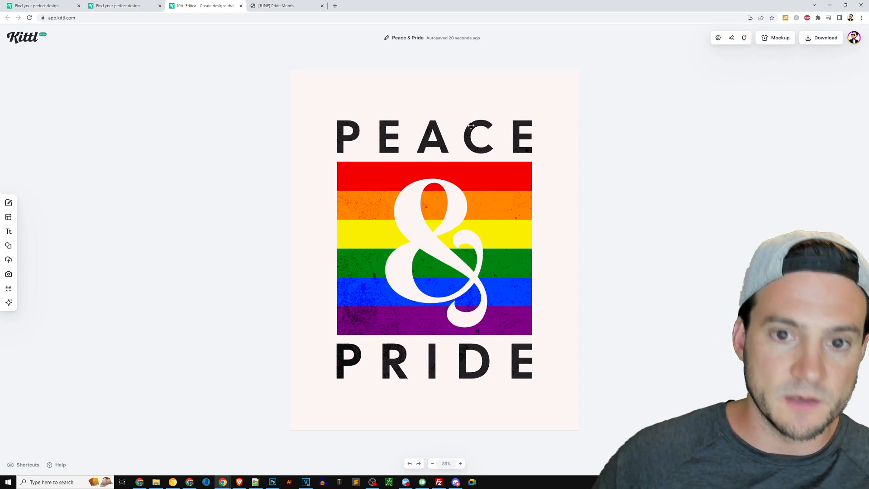
click(465, 139)
double_click(465, 139)
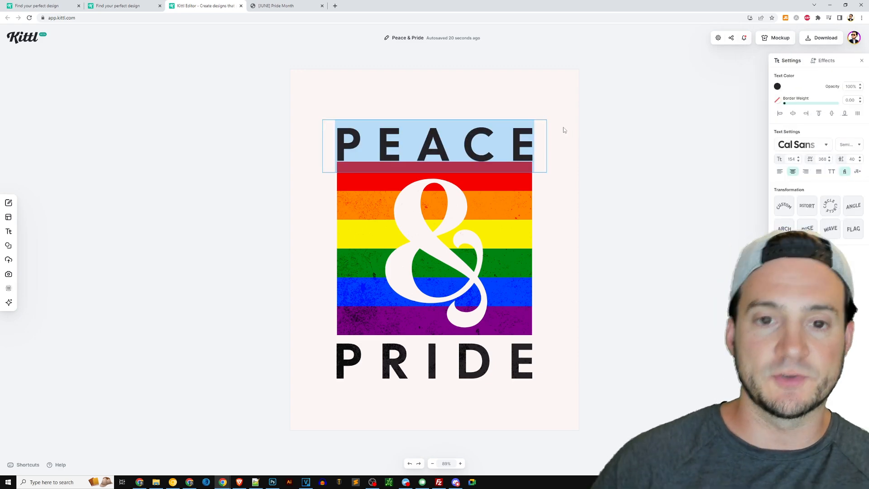
text(H)
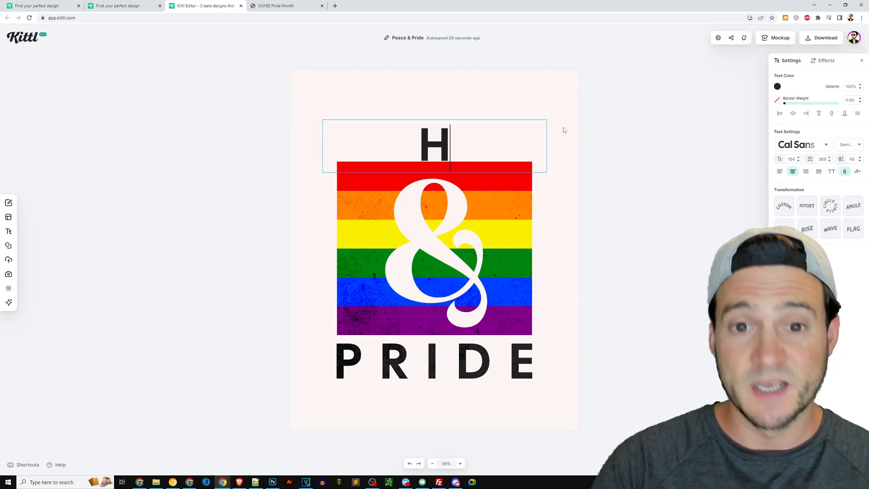
text(UMAN)
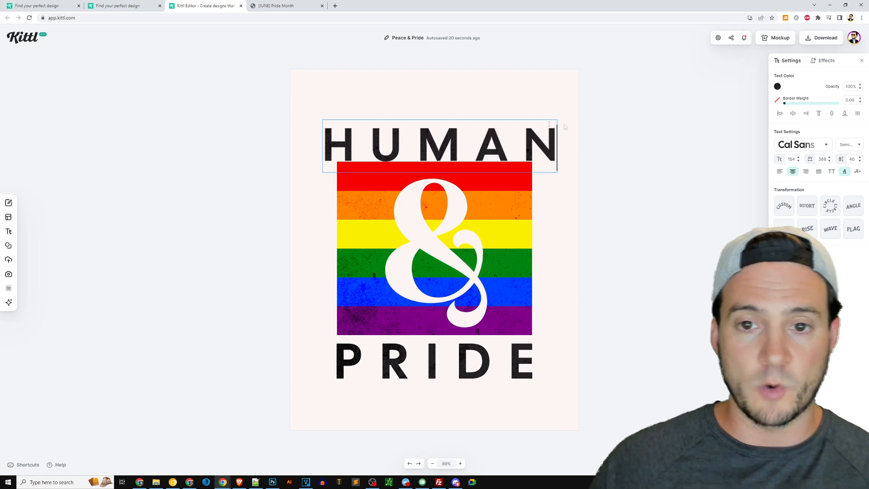
key(Escape)
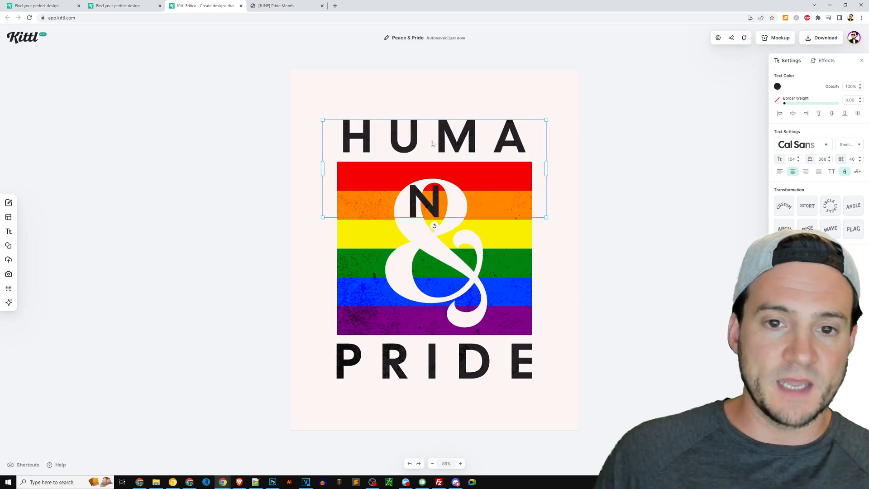
Set the letter spacing of the HUMAN headline to 300.
double_click(468, 142)
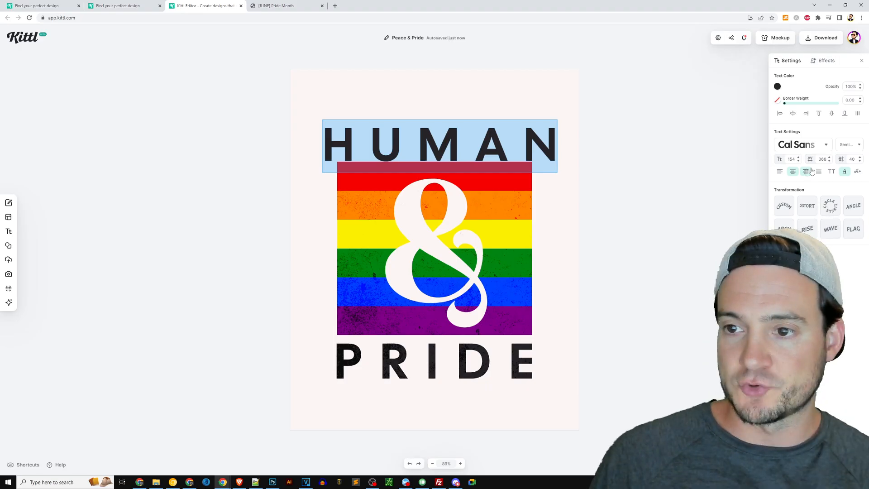
click(828, 160)
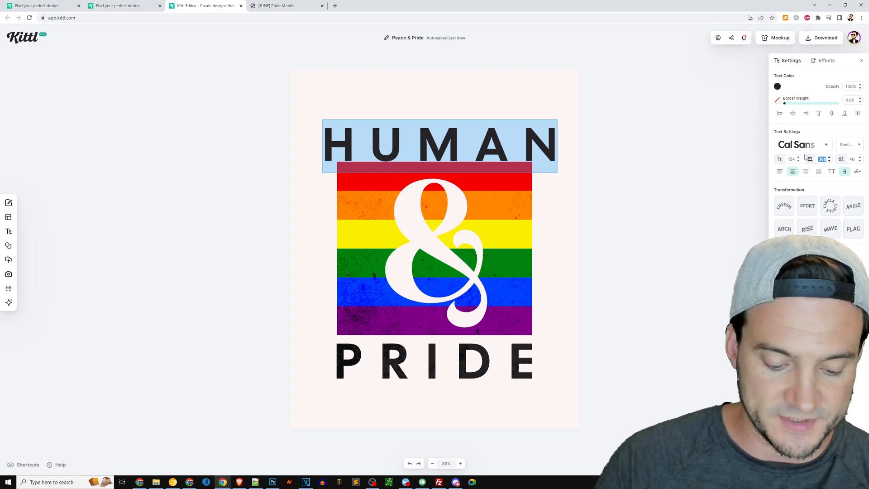
text(300)
key(Return)
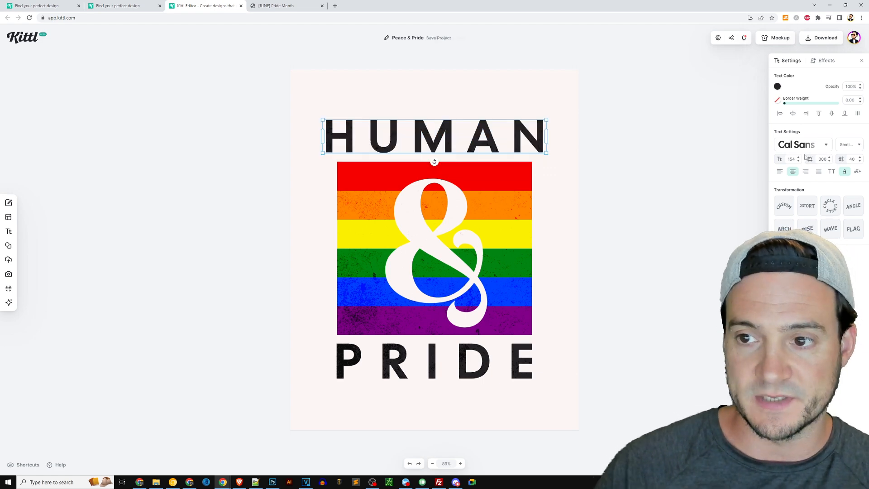
click(707, 180)
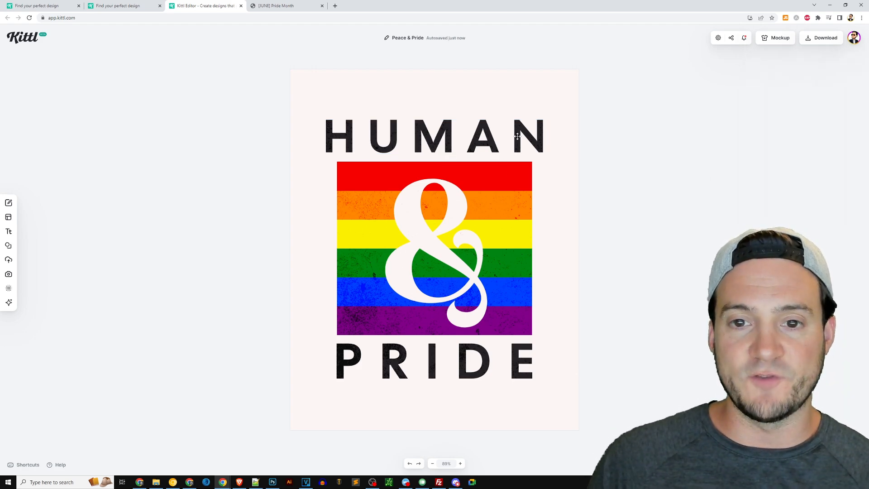
Tighten the HUMAN headline to match the rainbow block's width, trying letter spacing 180 and settling on 190.
drag(518, 136, 517, 144)
click(827, 159)
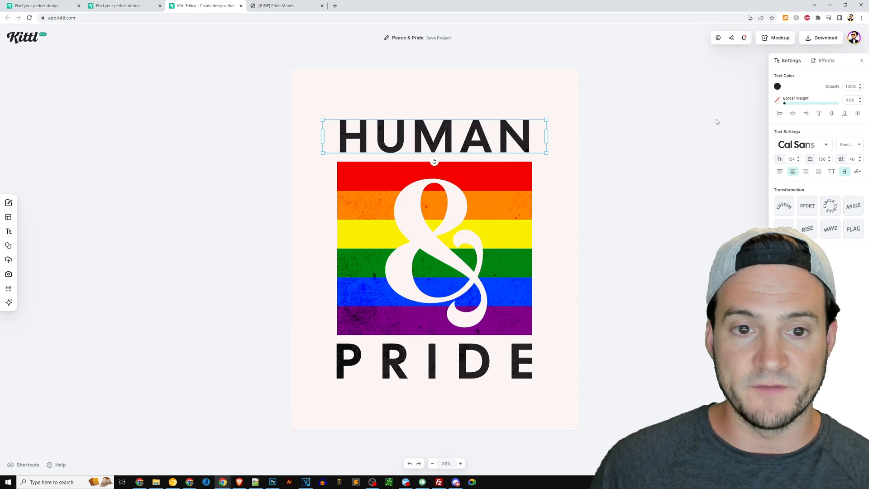
click(824, 160)
text(180)
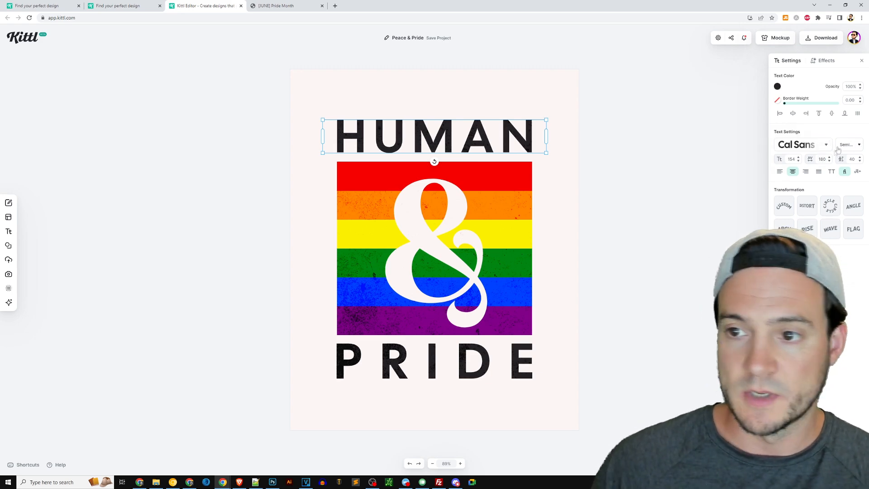
double_click(823, 161)
text(190)
key(Return)
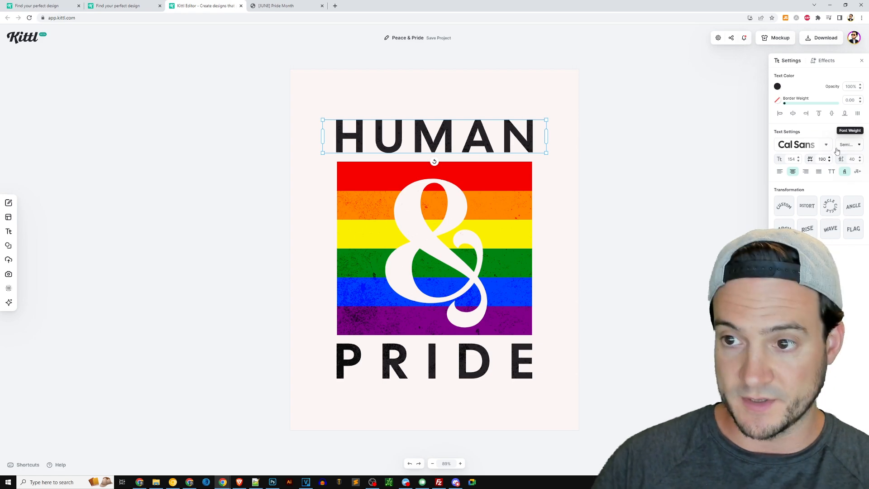
click(674, 132)
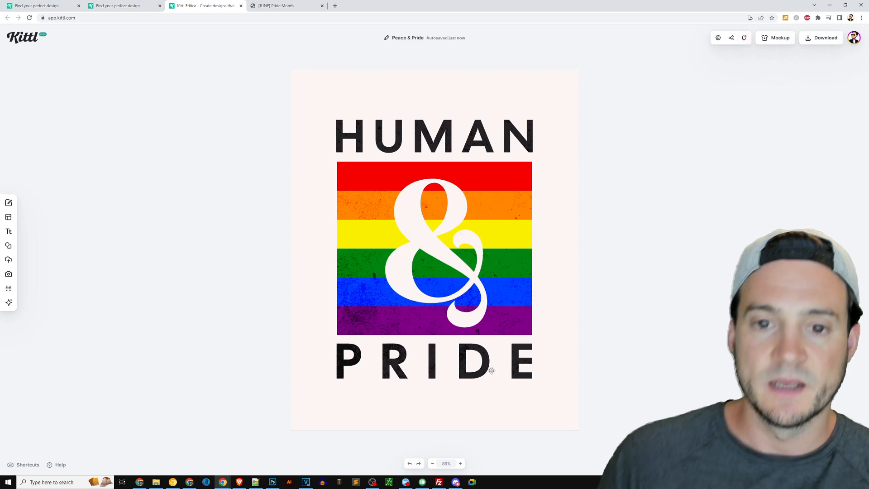
Delete the PRIDE text below the rainbow block and the ampersand on top of it.
click(457, 372)
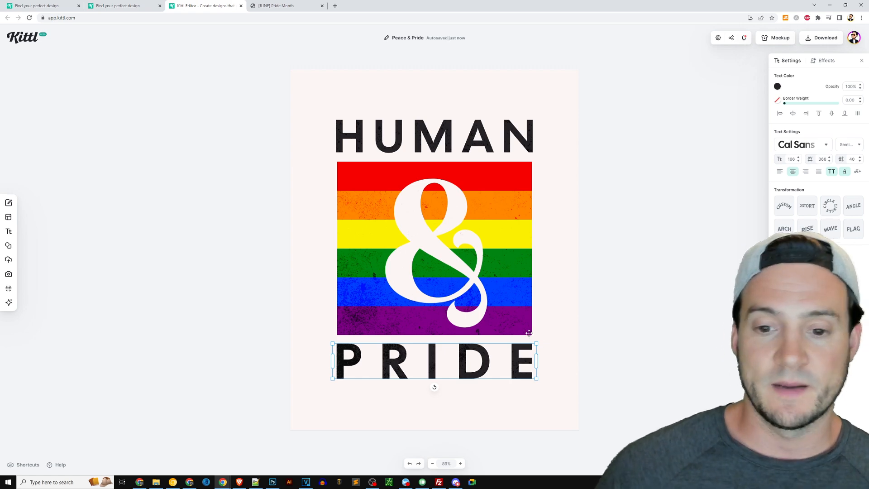
double_click(512, 353)
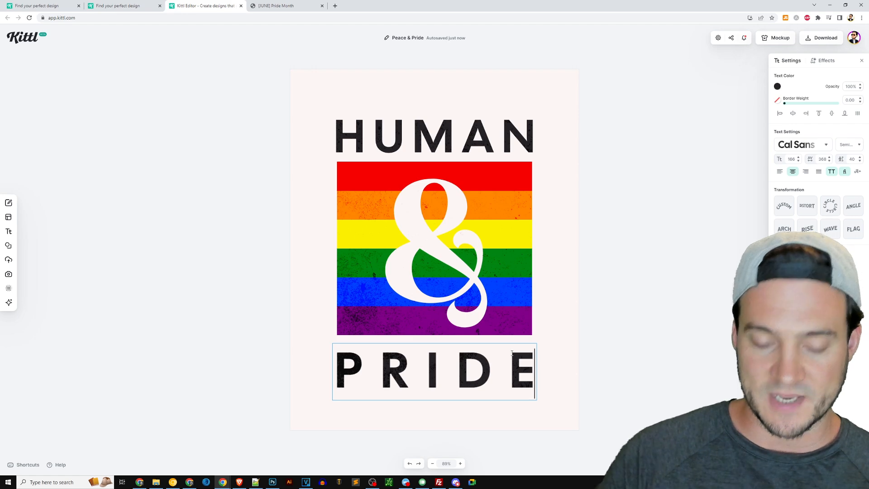
click(673, 349)
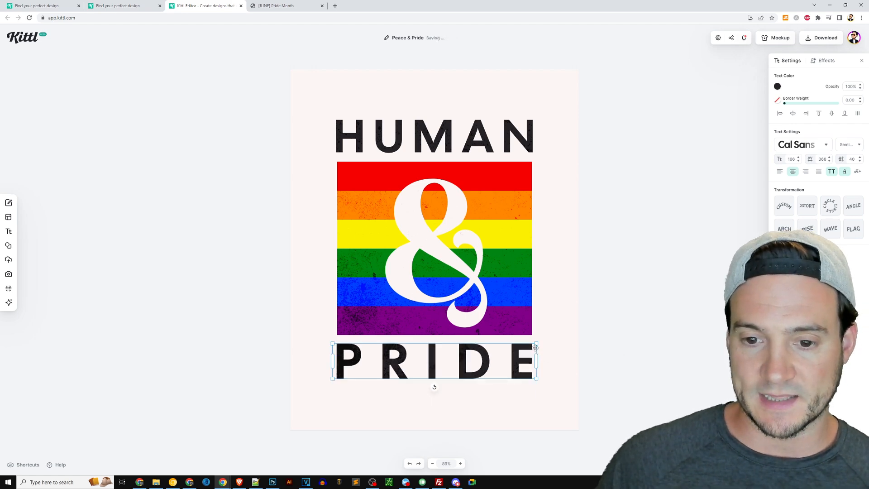
double_click(534, 347)
key(Escape)
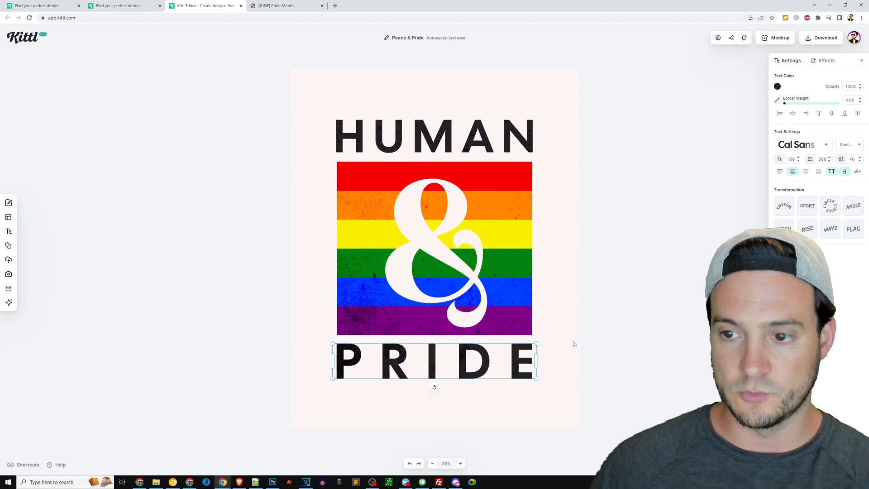
key(Delete)
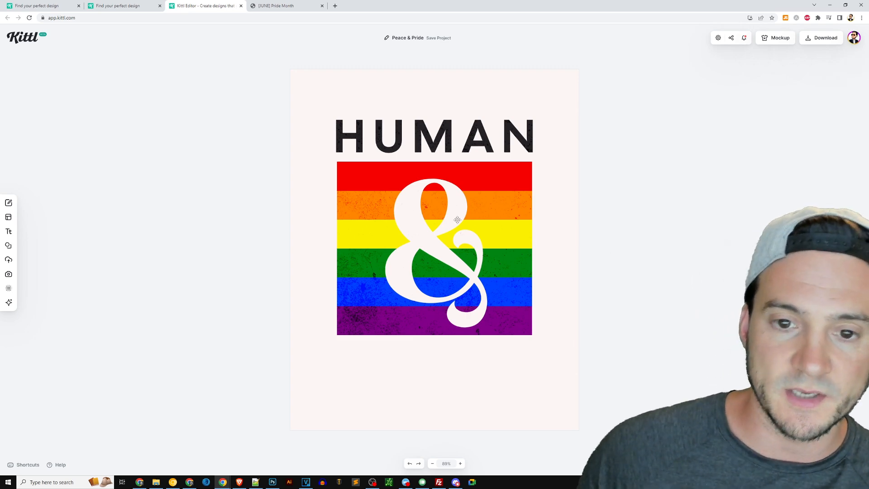
click(461, 213)
key(Delete)
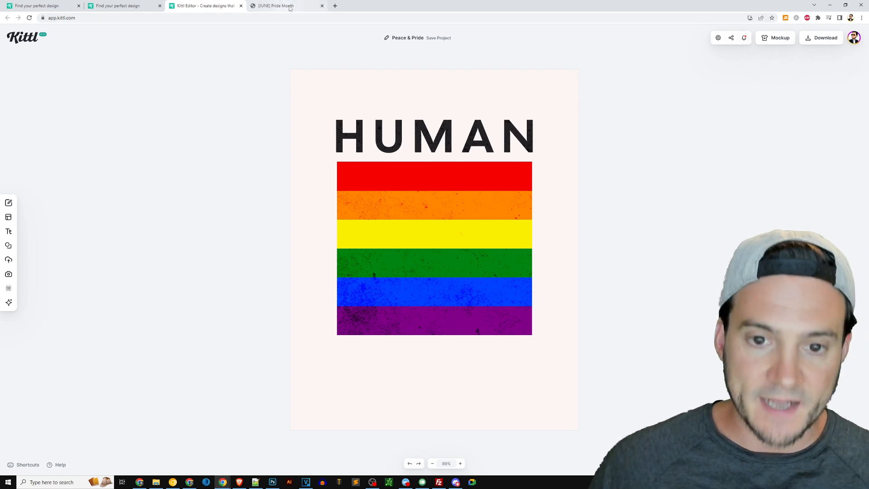
Consult the "The Future Is Inclusive" shirt in the niches PDF and replace the design's HUMAN headline with THE FUTURE.
mouse_move(289, 7)
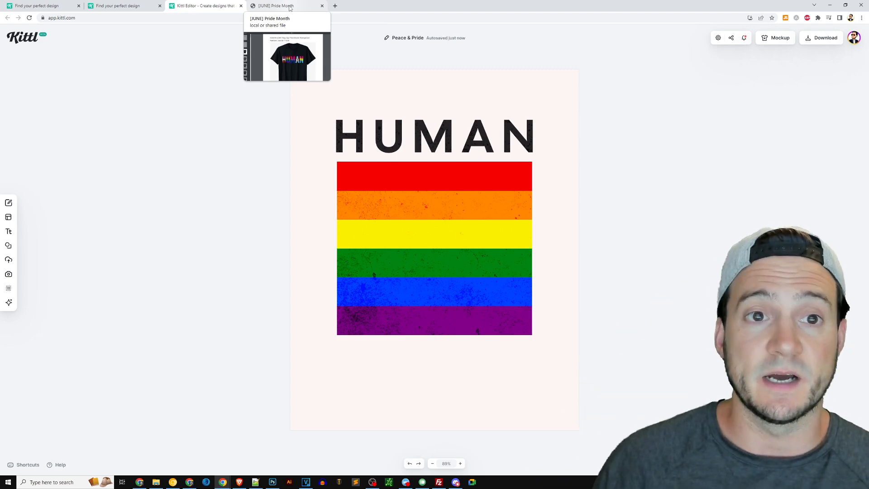
click(290, 7)
scroll(498, 154, down, 12)
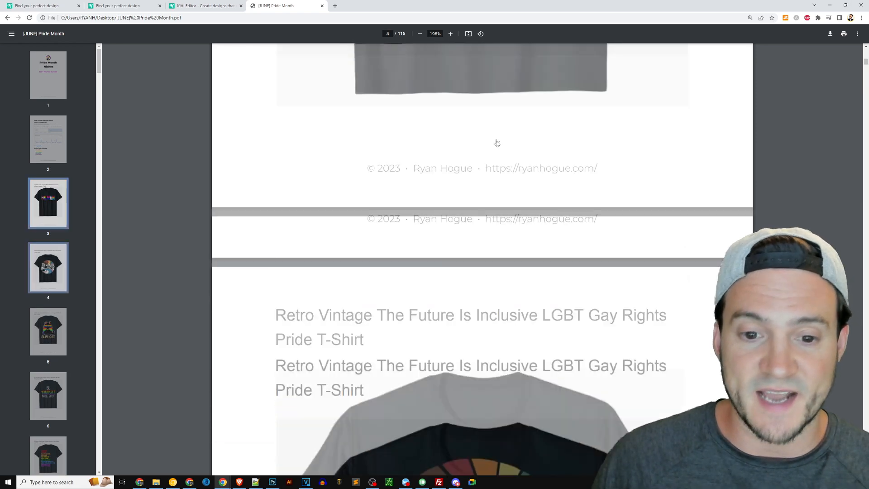
scroll(489, 124, down, 2)
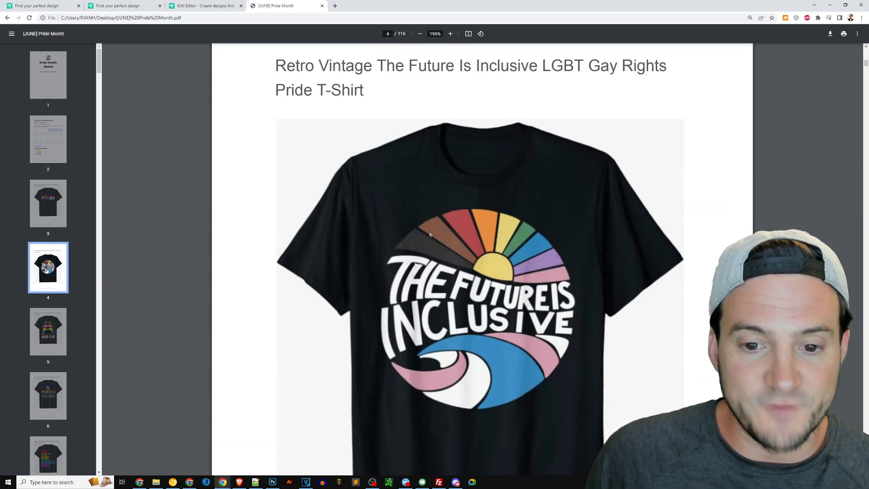
click(199, 7)
click(460, 139)
double_click(466, 136)
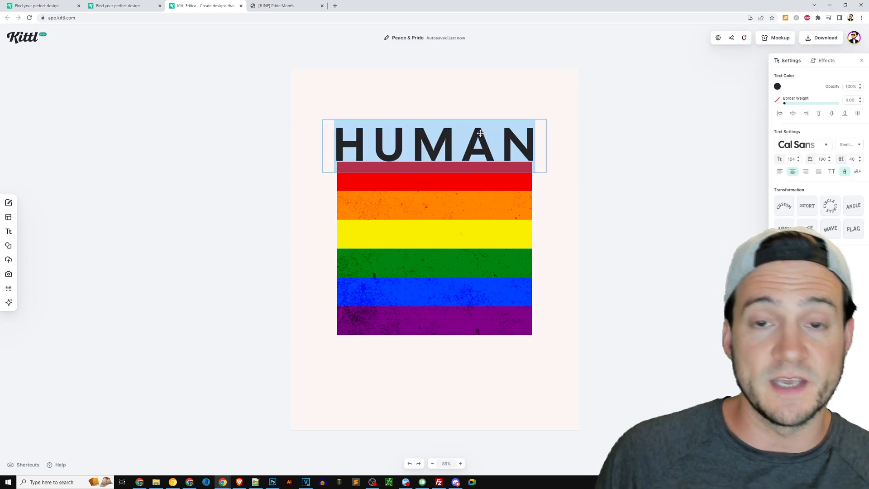
text(THE)
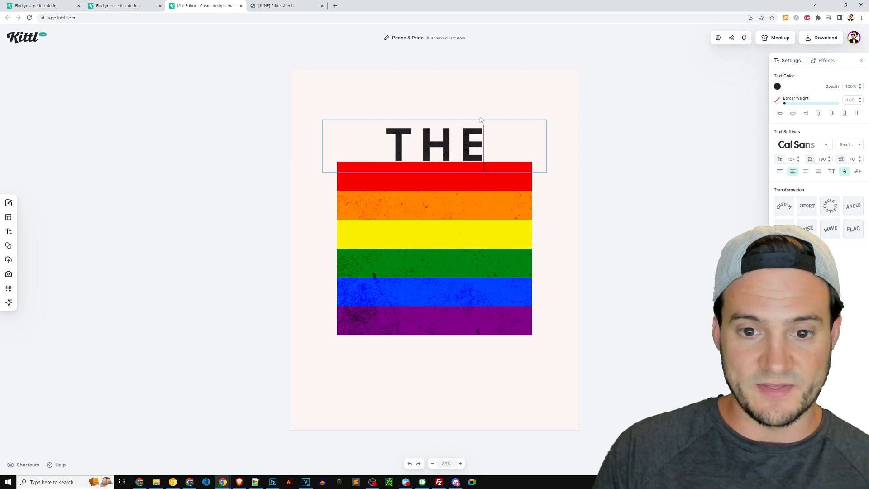
text( FUTURE)
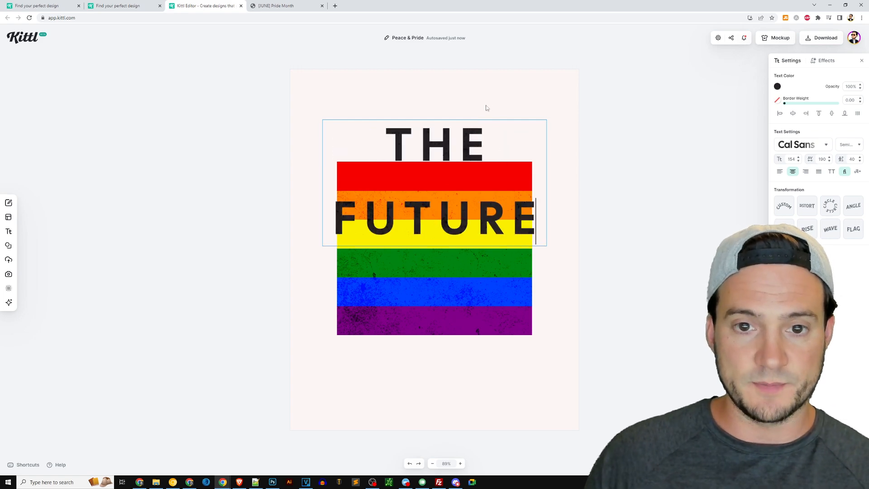
key(Escape)
Move the THE FUTURE headline up to the upper edge of the artboard.
click(516, 129)
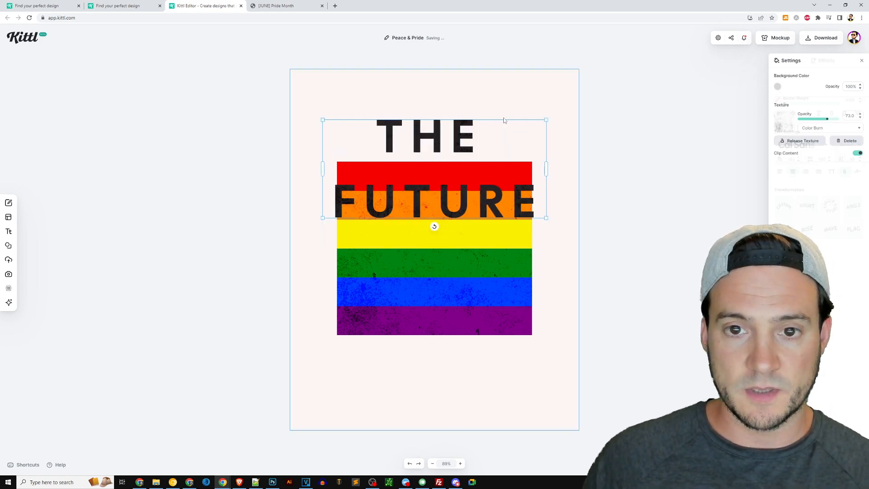
click(522, 136)
click(547, 154)
drag(468, 136, 474, 89)
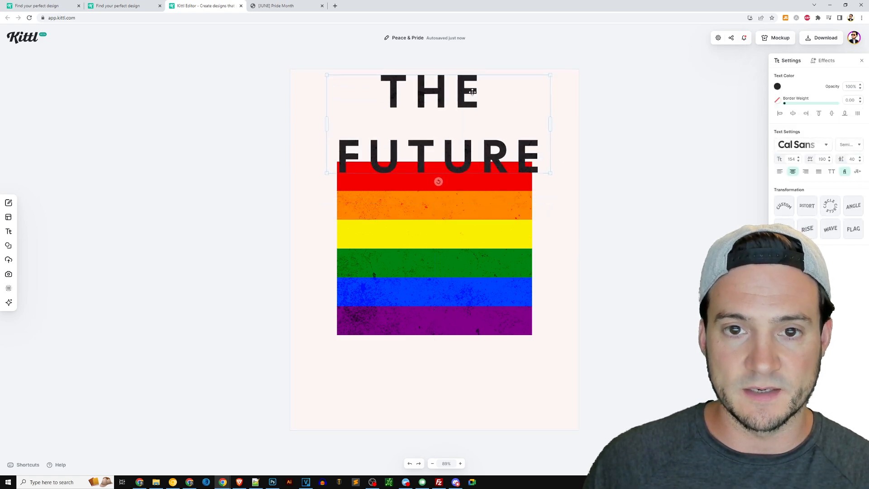
Set the THE FUTURE headline's line height to 10 and nudge it slightly up, clear of the rainbow block.
double_click(471, 91)
key(ctrl+a)
click(792, 159)
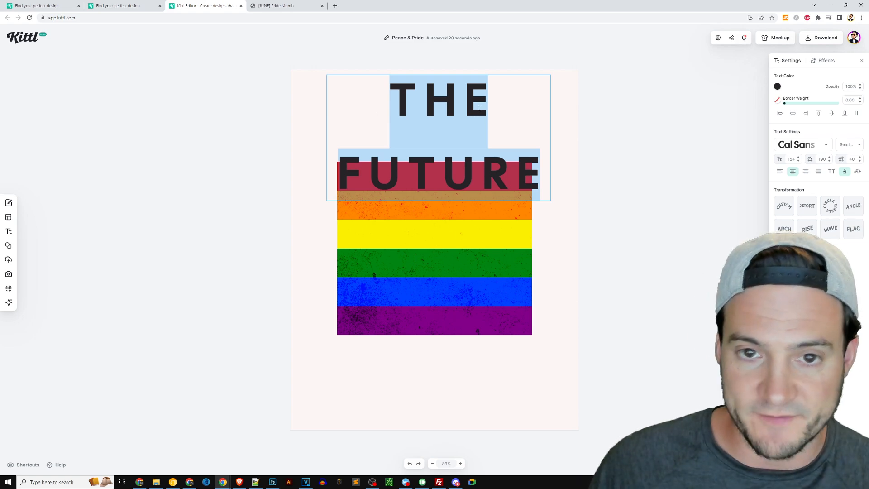
click(840, 153)
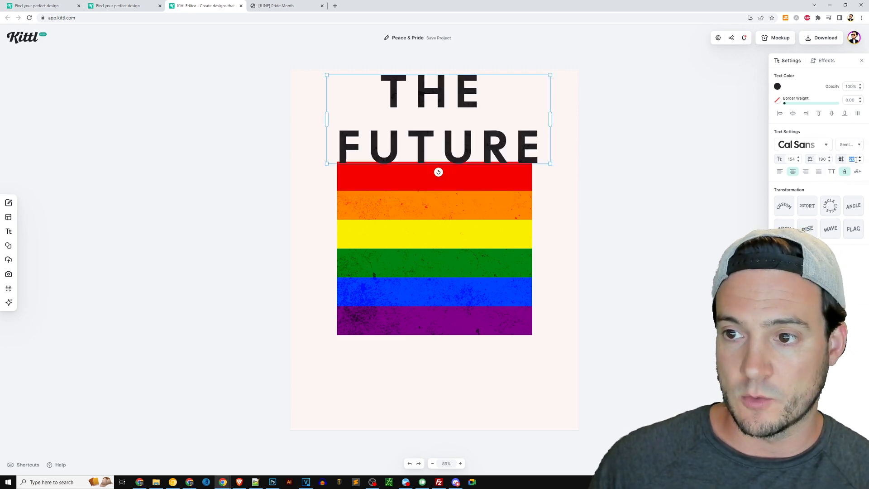
text(10)
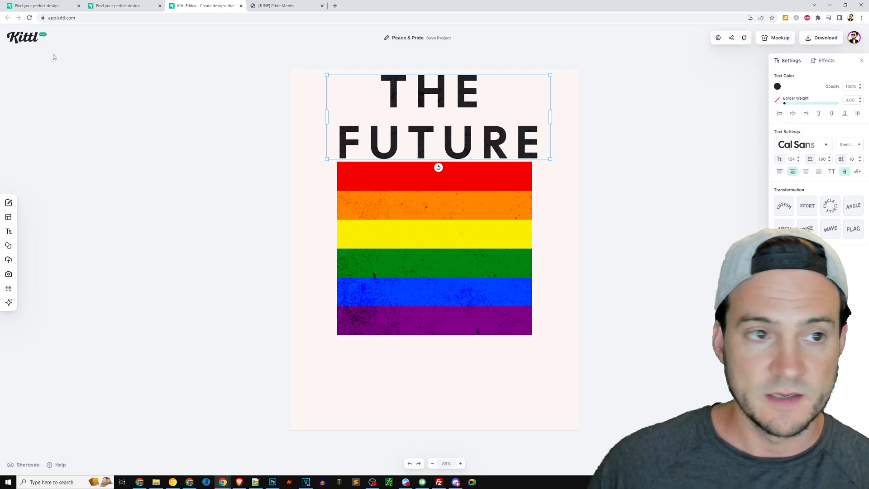
click(229, 78)
click(457, 139)
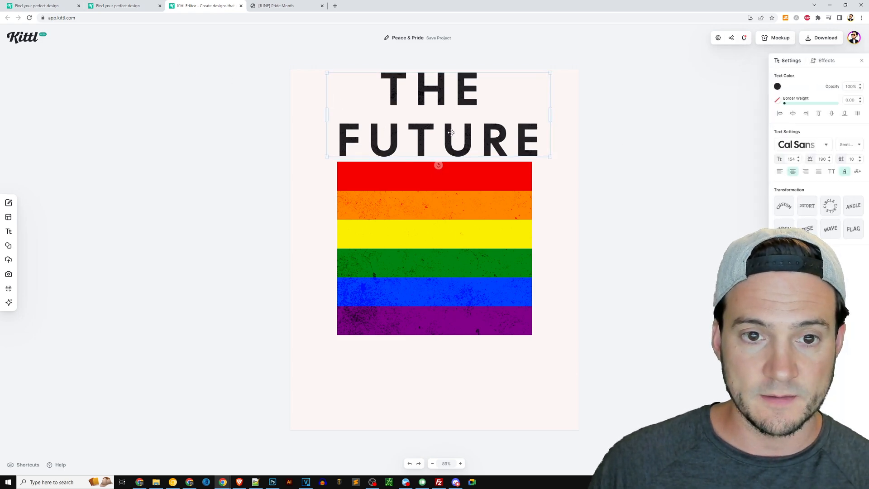
Duplicate the THE FUTURE headline and place the copy directly below the rainbow block.
key(ctrl+v)
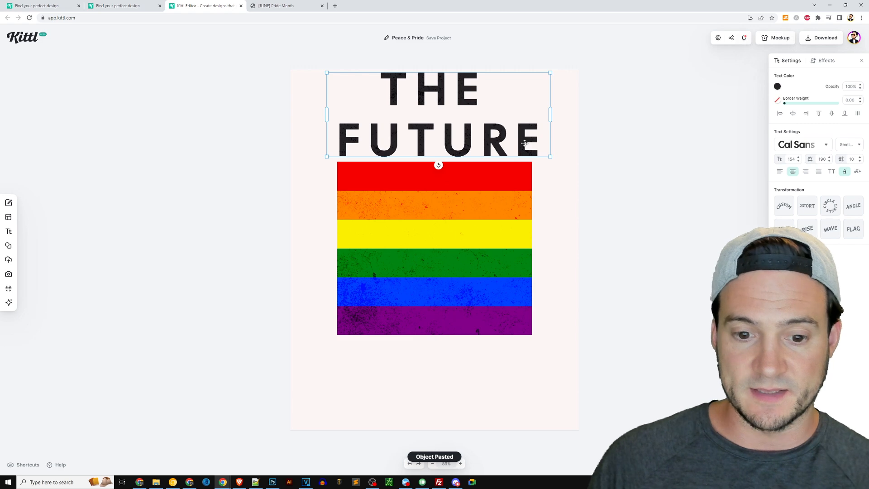
drag(530, 148, 523, 412)
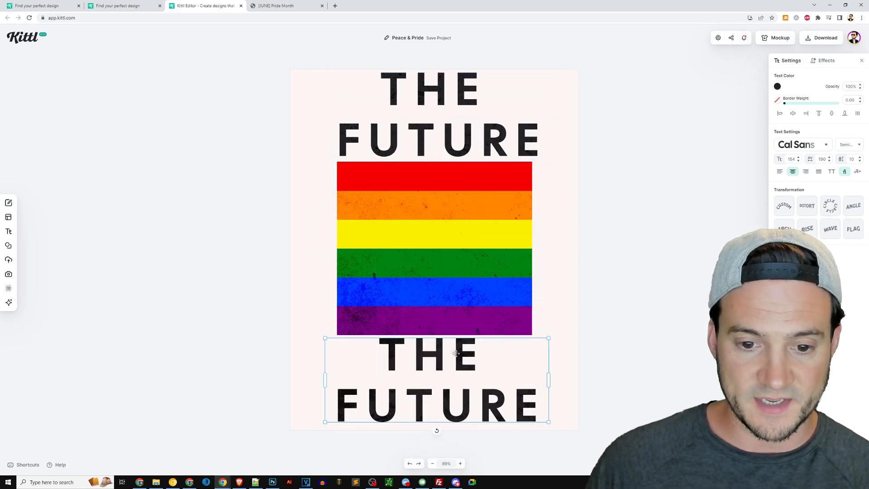
key(t)
key(Escape)
key(Delete)
Replace the copied text below the rainbow block with IS INCLUSIVE on two lines.
double_click(445, 342)
key(ctrl+a)
text(IS)
key(Return)
text(INCLOUS)
key(BackSpace)
key(BackSpace)
key(BackSpace)
text(USIV)
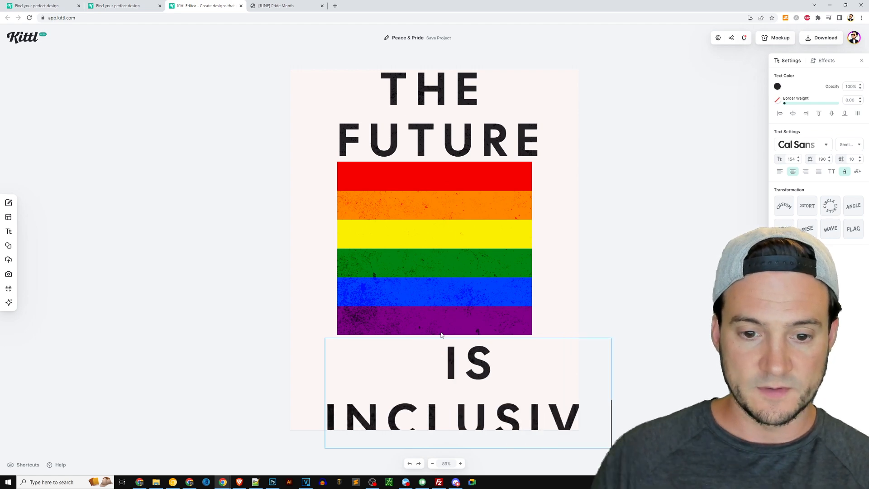
text(E)
Set the IS INCLUSIVE text to font size 120 and position it just below the rainbow block.
key(ctrl+a)
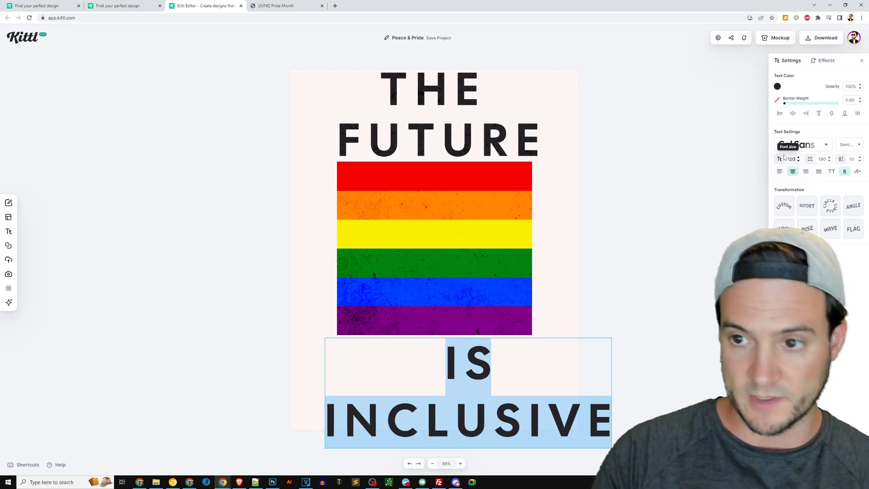
key(Return)
click(553, 357)
mouse_move(425, 356)
mouse_down()
mouse_move(441, 360)
mouse_move(428, 359)
mouse_up()
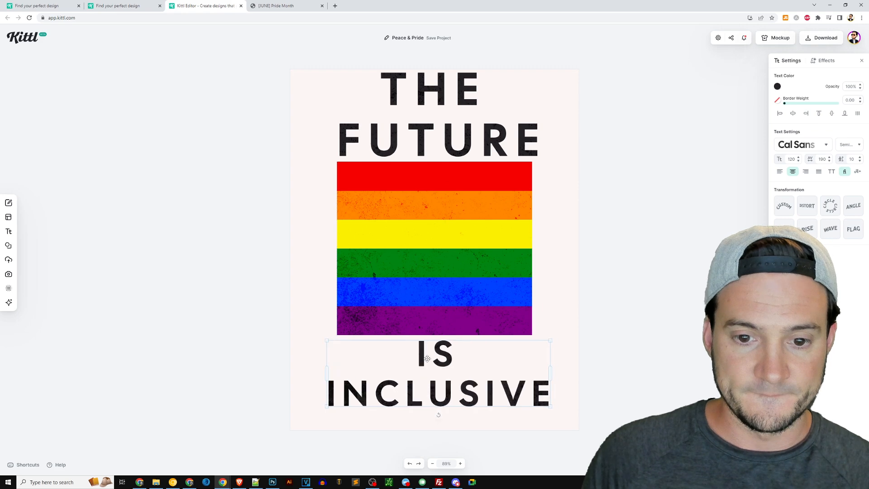
Set the THE FUTURE headline to font size 120 and move it down to sit just above the rainbow block.
click(434, 89)
double_click(435, 89)
key(ctrl+a)
click(791, 159)
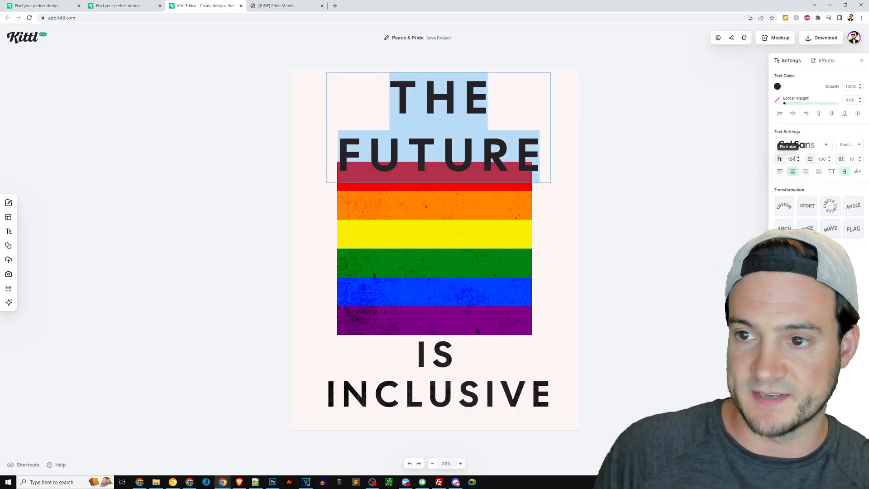
key(Return)
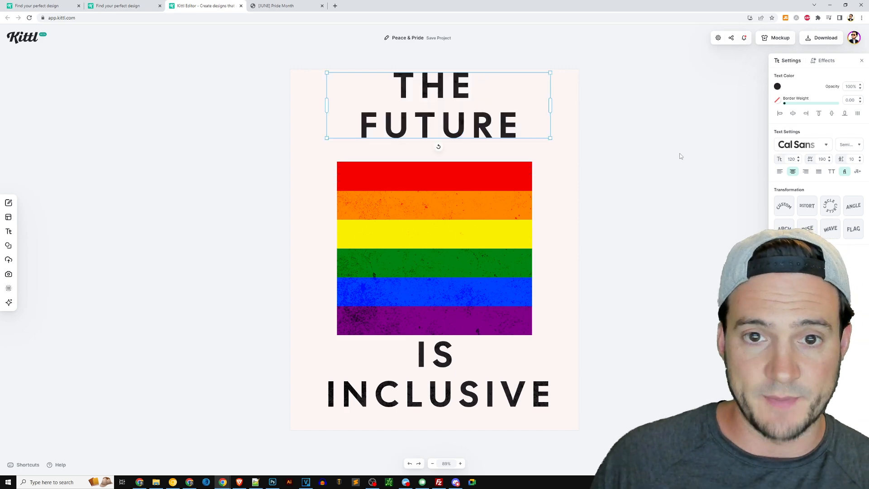
click(603, 136)
drag(485, 125, 484, 143)
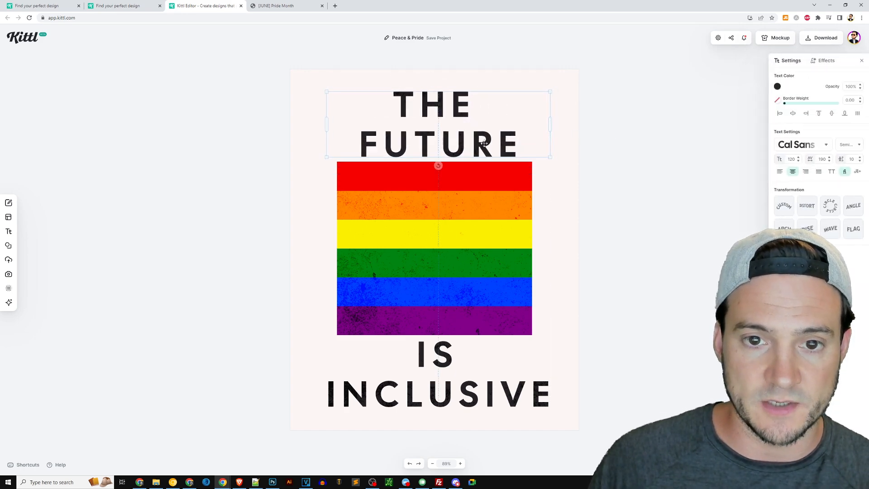
Reduce the lower text to INCLUSIVE only and place IS as separate text centred on the yellow stripe.
click(443, 353)
double_click(442, 352)
click(454, 353)
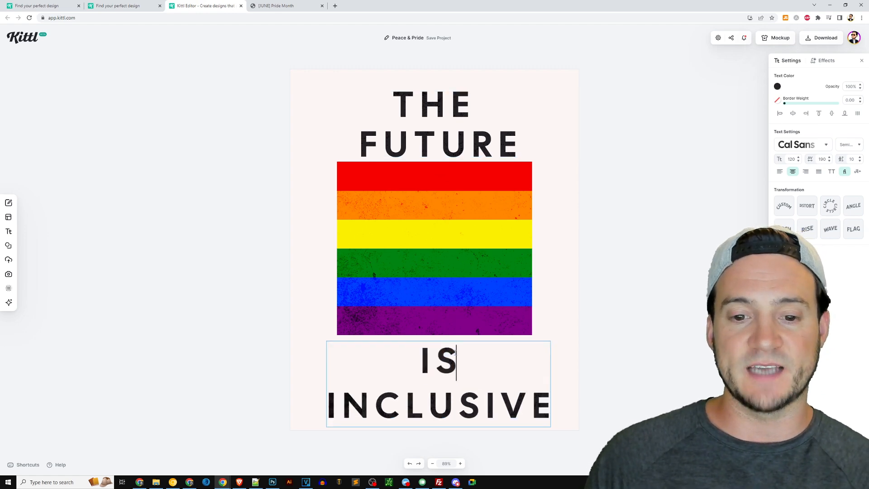
double_click(454, 352)
key(BackSpace)
key(Delete)
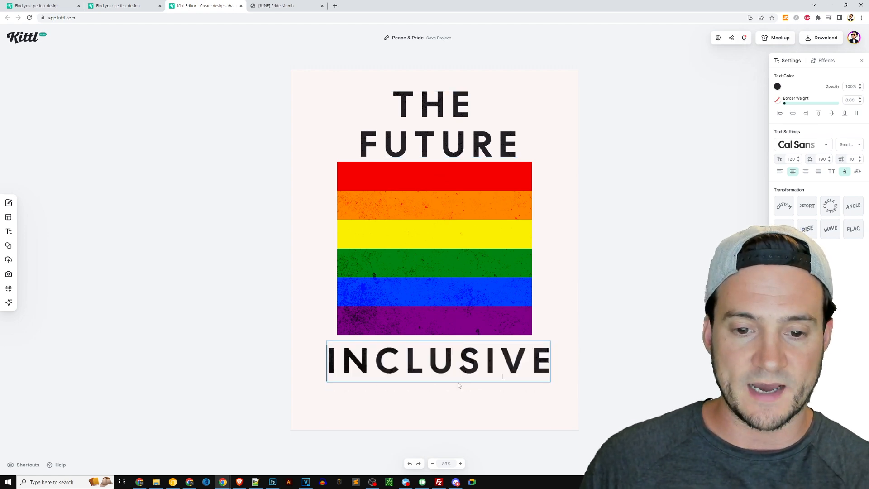
click(660, 326)
click(403, 228)
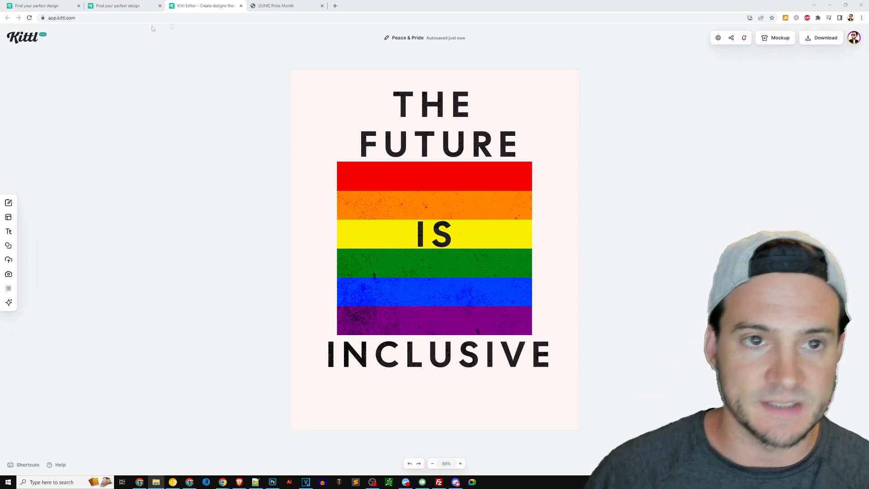
Examine the "The Future Is Inclusive" shirt and the "Ally Cat" shirt in the Pride Month PDF for slogan ideas.
mouse_move(279, 9)
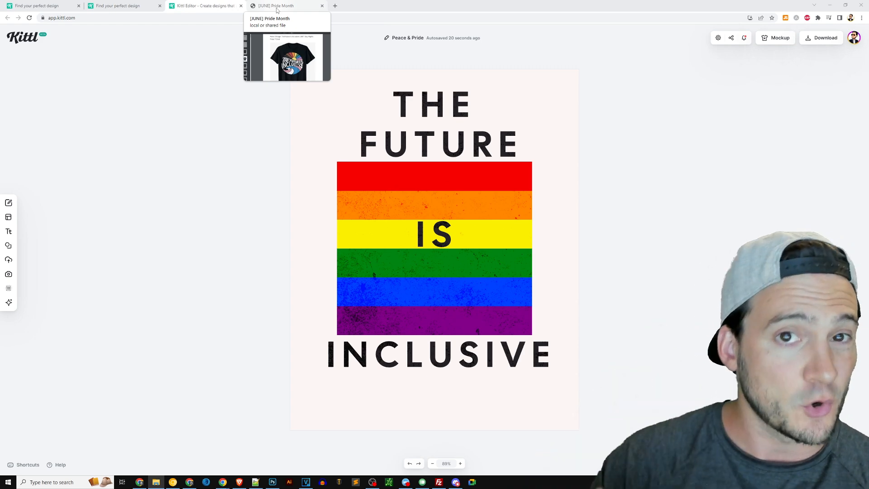
click(272, 7)
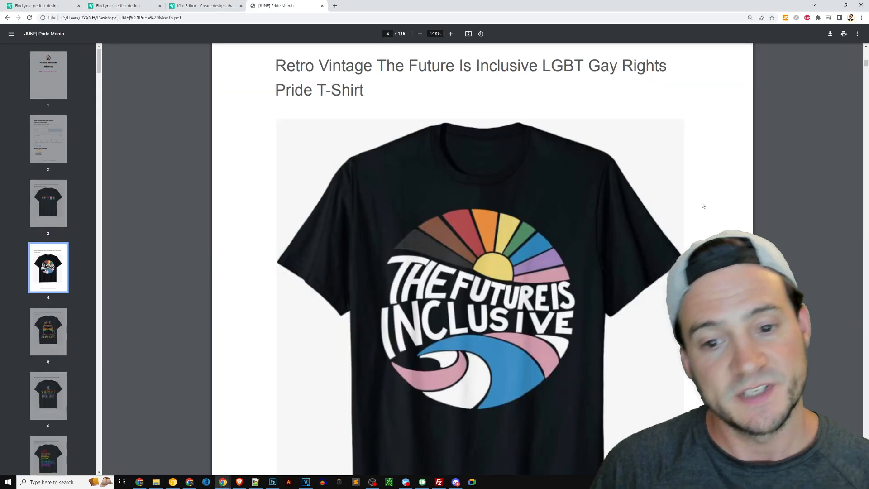
scroll(652, 175, up, 3)
scroll(586, 167, down, 3)
scroll(576, 176, up, 5)
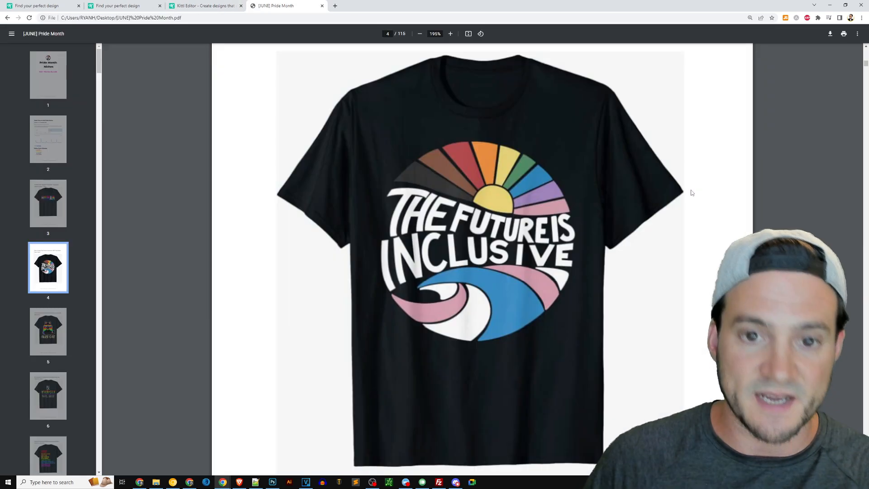
key(ctrl+shift+Tab)
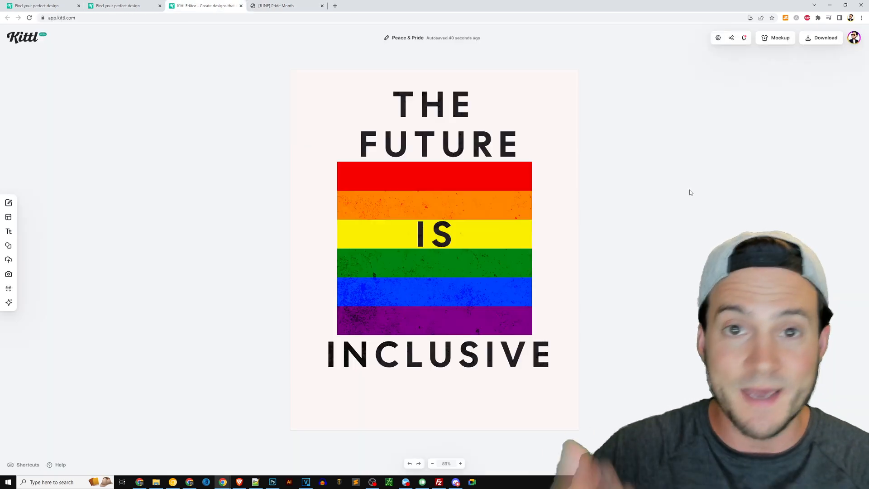
key(ctrl+Tab)
scroll(643, 194, down, 10)
scroll(635, 194, down, 7)
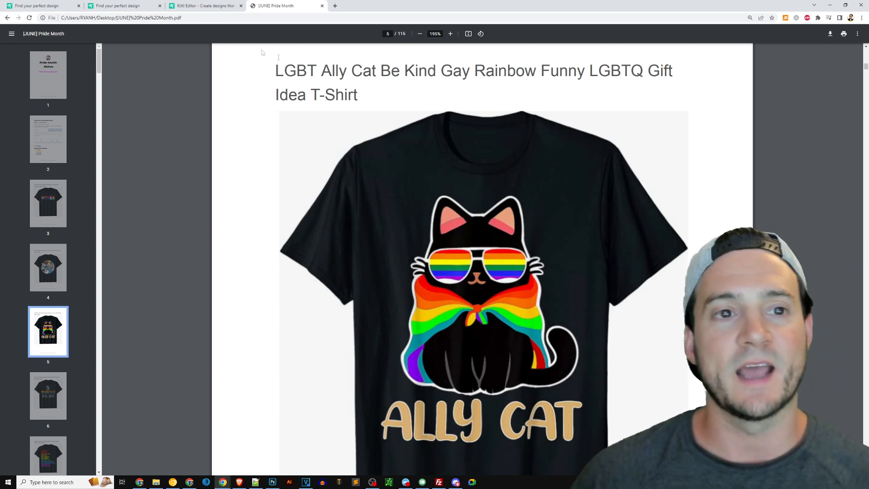
Return to the Kittl design, delete the IS text on the rainbow block, and replace THE FUTURE with ALLY.
click(196, 8)
click(442, 239)
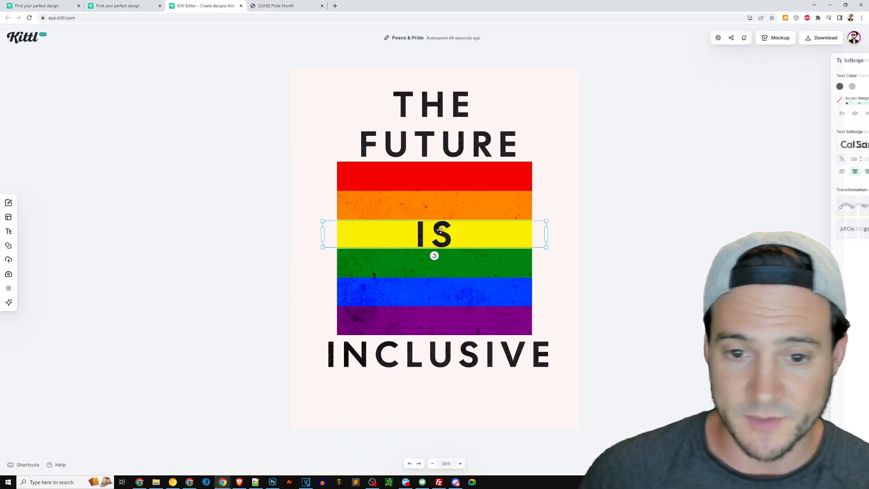
key(Delete)
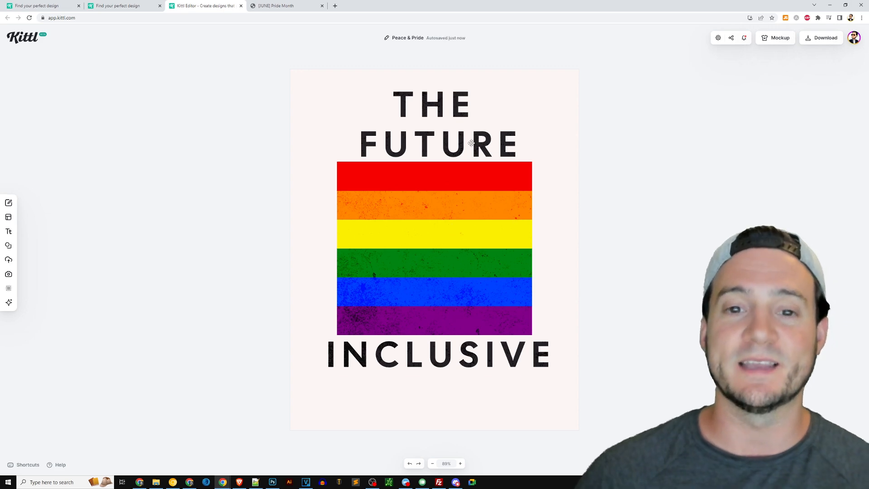
double_click(471, 143)
key(ctrl+a)
text(ALLY)
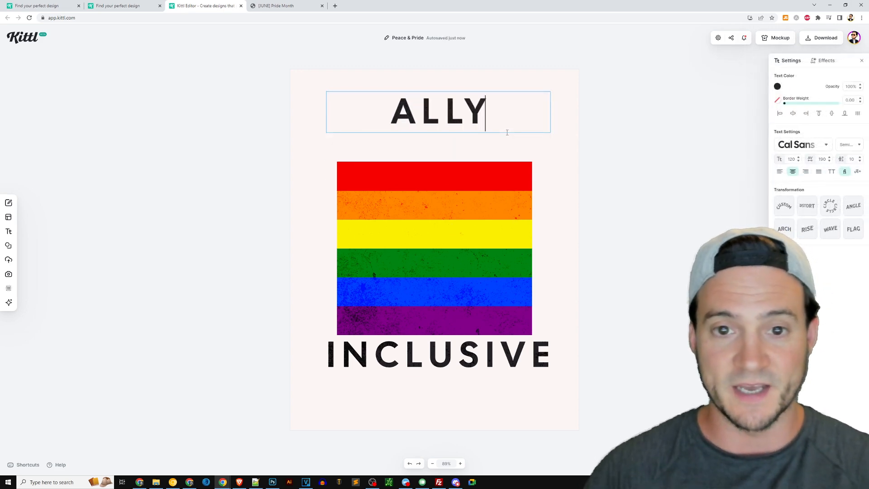
Set the ALLY headline to font size 170 and centre it just above the rainbow block.
key(ctrl+a)
text(170)
key(Return)
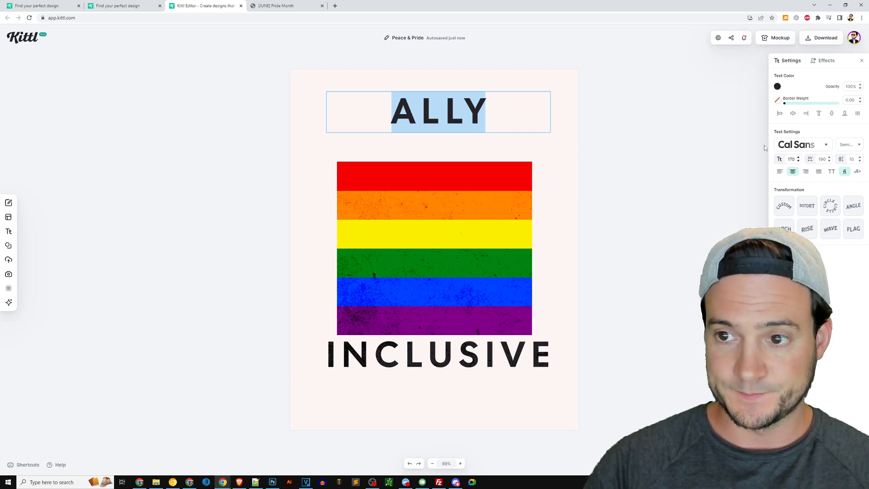
click(764, 145)
click(633, 124)
drag(490, 109, 482, 129)
double_click(484, 132)
click(595, 137)
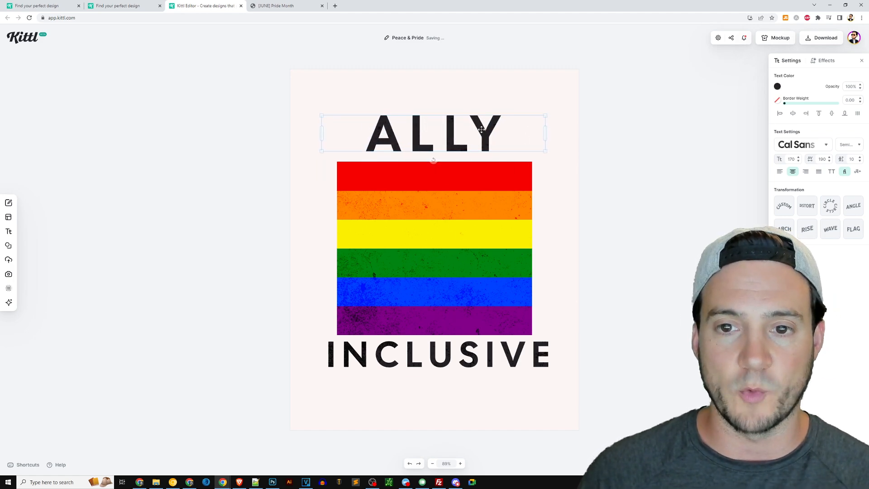
Replace the INCLUSIVE text below the rainbow block with CAT.
click(479, 357)
double_click(518, 347)
text(CAT)
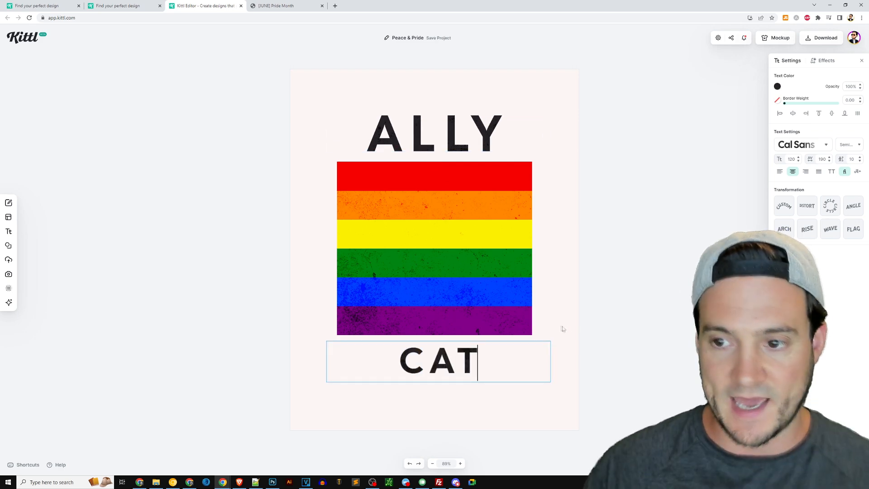
Set the CAT text to font size 170 and centre it just below the rainbow block.
key(ctrl+a)
double_click(792, 159)
text(170)
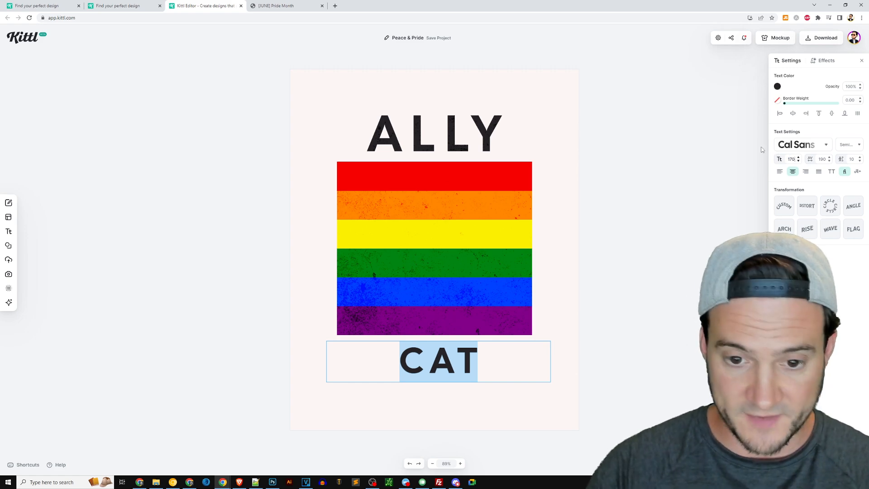
key(Return)
click(647, 281)
drag(479, 361, 474, 364)
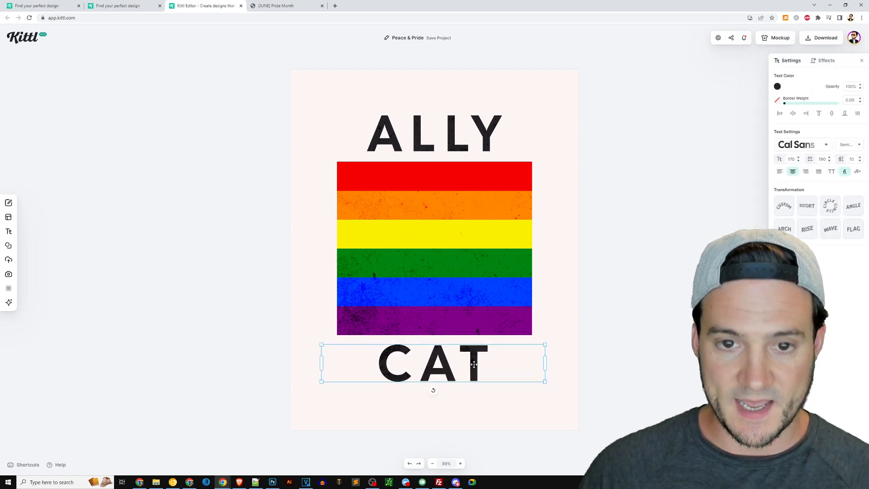
click(652, 285)
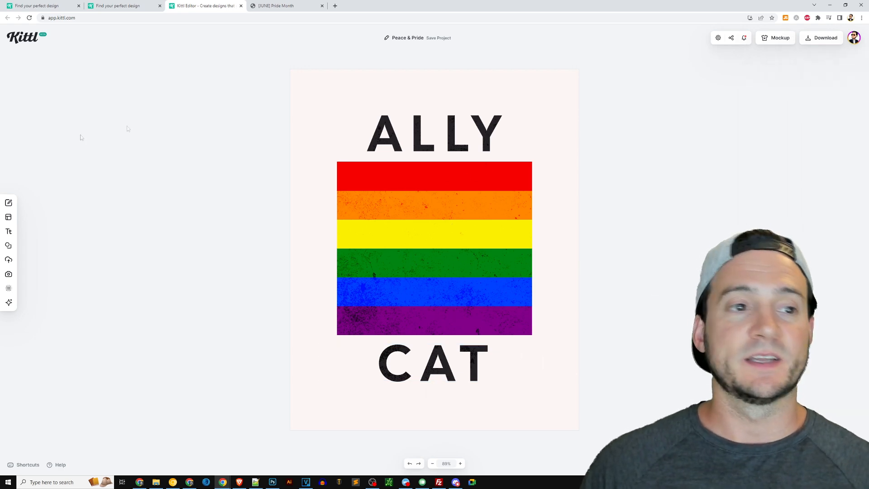
Search the elements library for "cat" and browse the illustrations for one that suits the rainbow block.
mouse_move(13, 220)
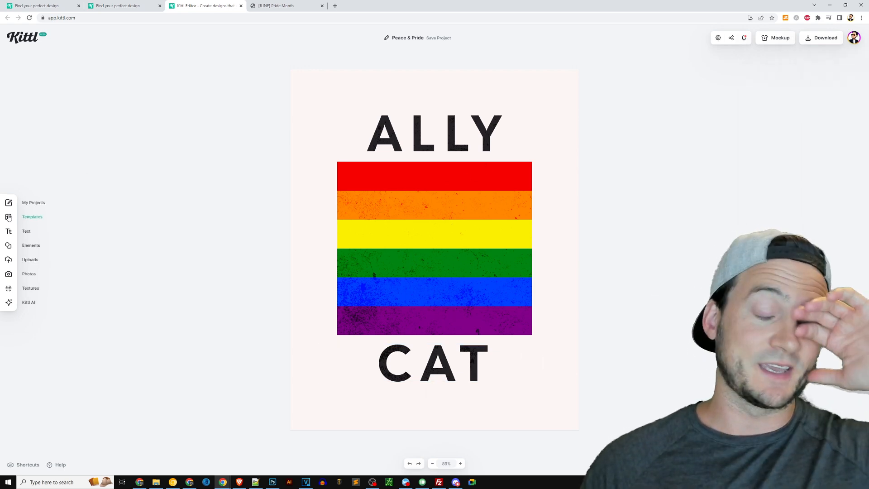
click(28, 301)
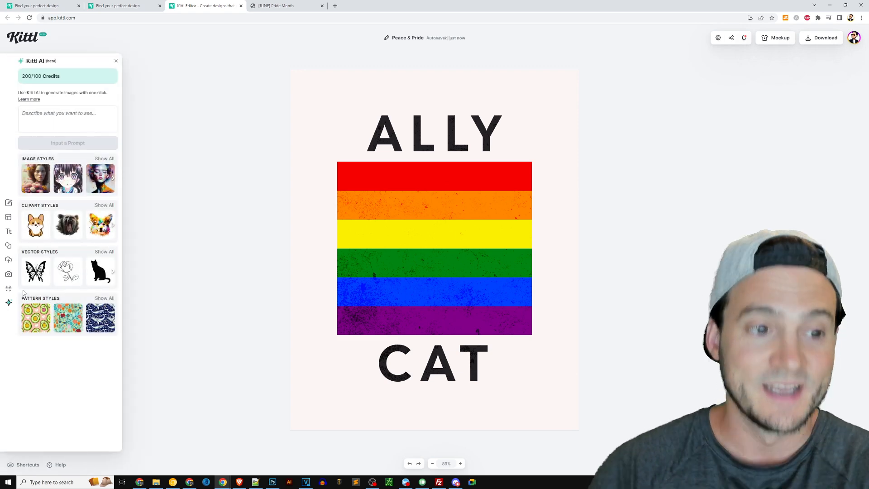
click(8, 246)
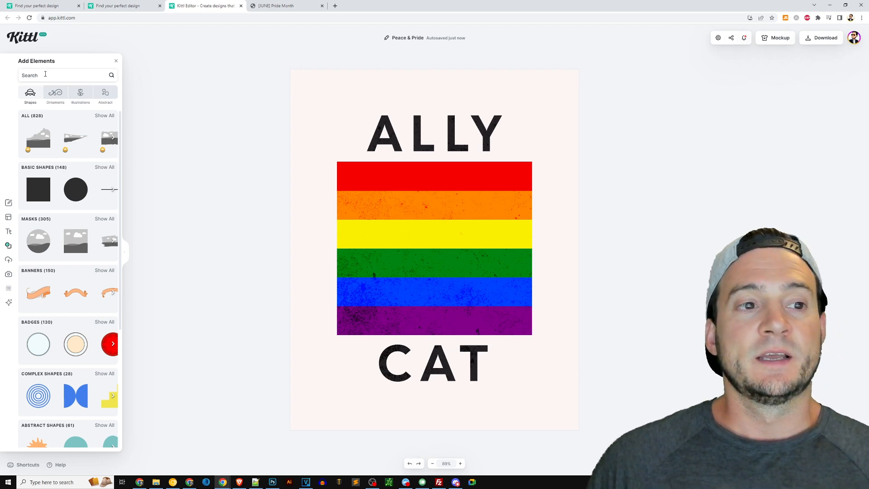
text(cat)
key(Return)
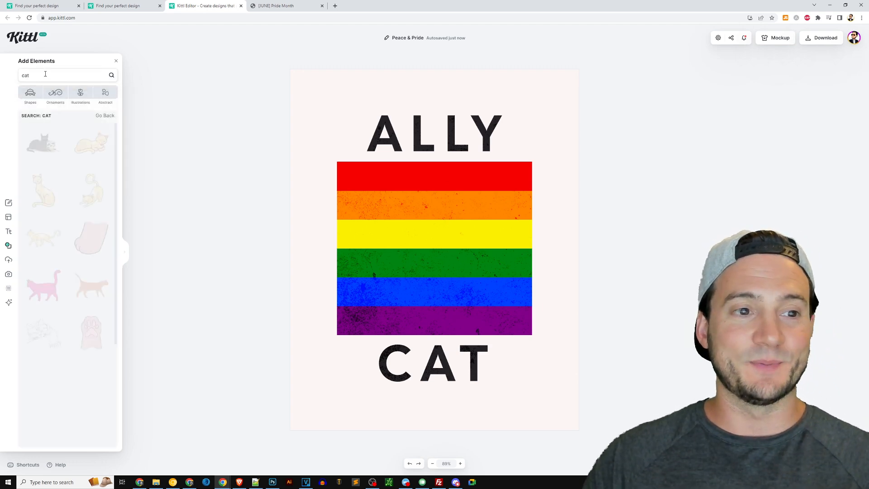
scroll(57, 183, down, 6)
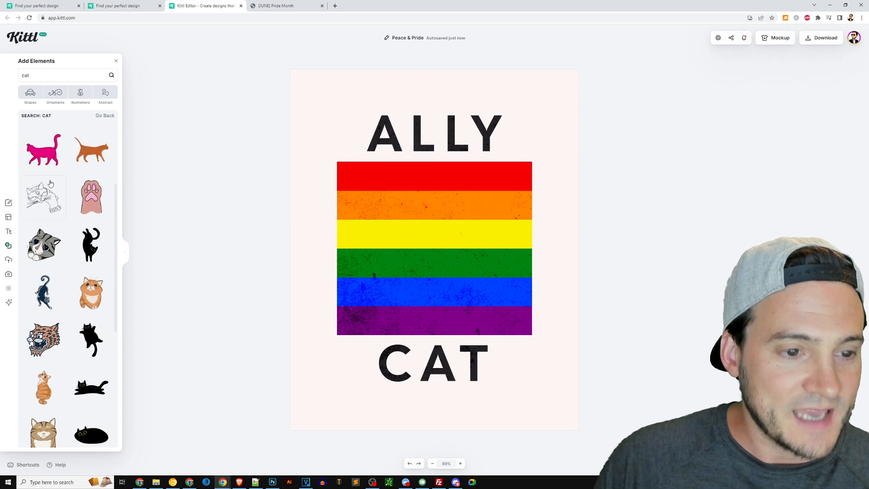
scroll(57, 183, down, 10)
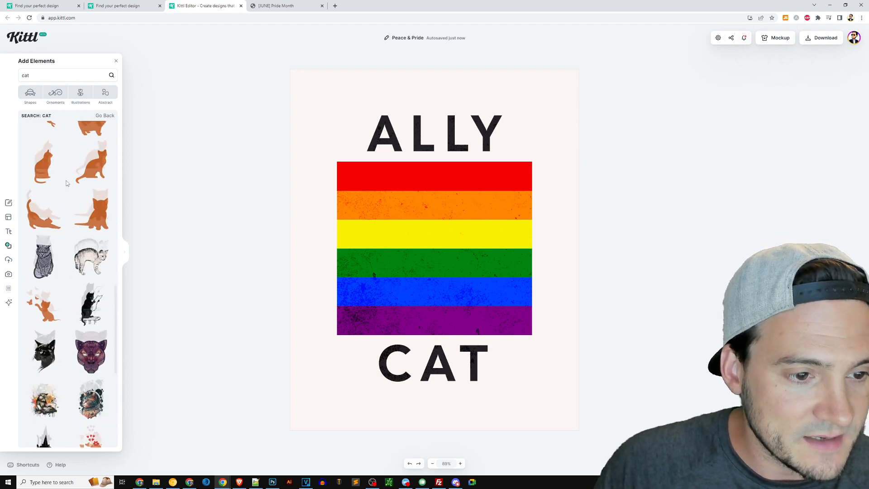
scroll(66, 183, down, 8)
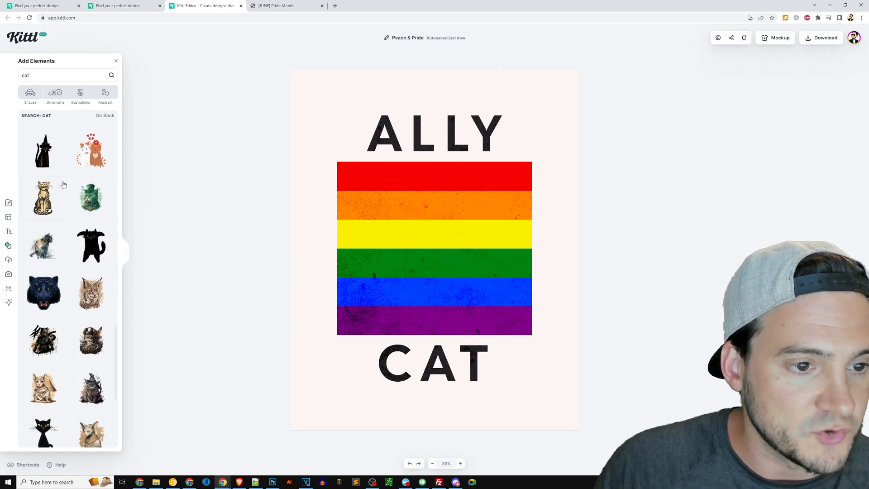
scroll(67, 183, down, 5)
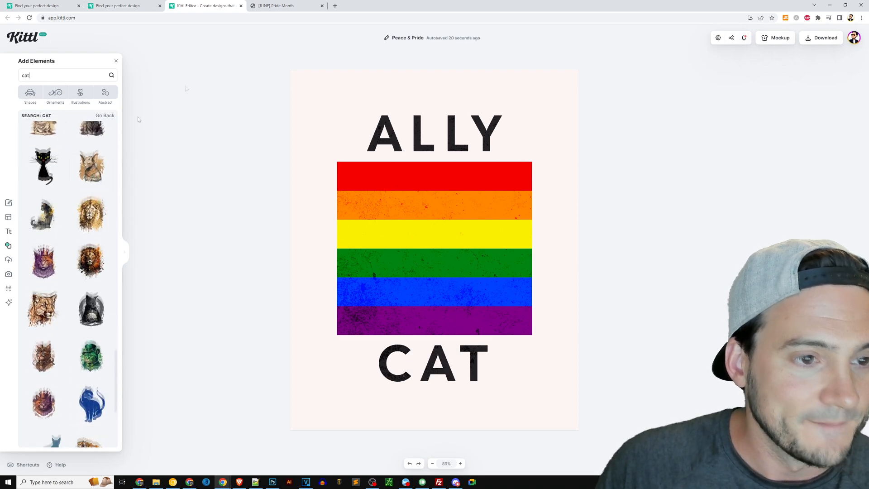
Check the Ally Cat shirt in the Pride Month PDF and add the black outlined standing cat element to the Kittl design.
click(285, 10)
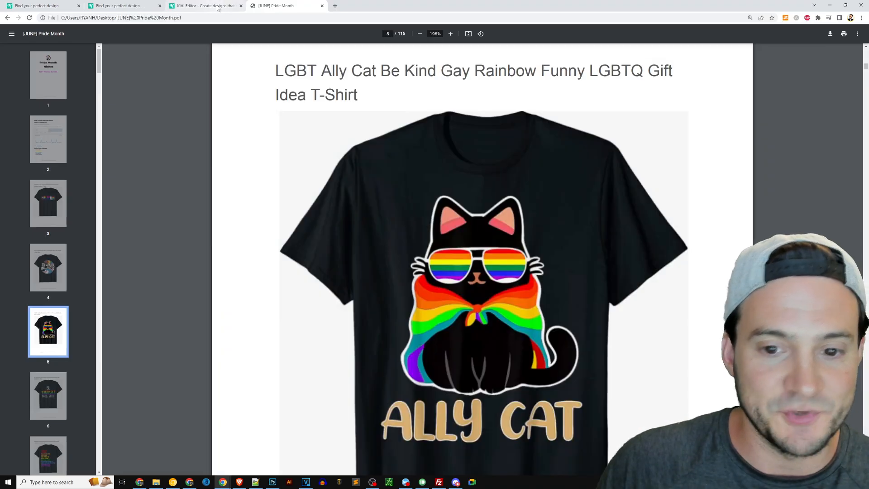
click(218, 8)
scroll(70, 240, down, 10)
scroll(71, 240, down, 3)
scroll(70, 240, down, 10)
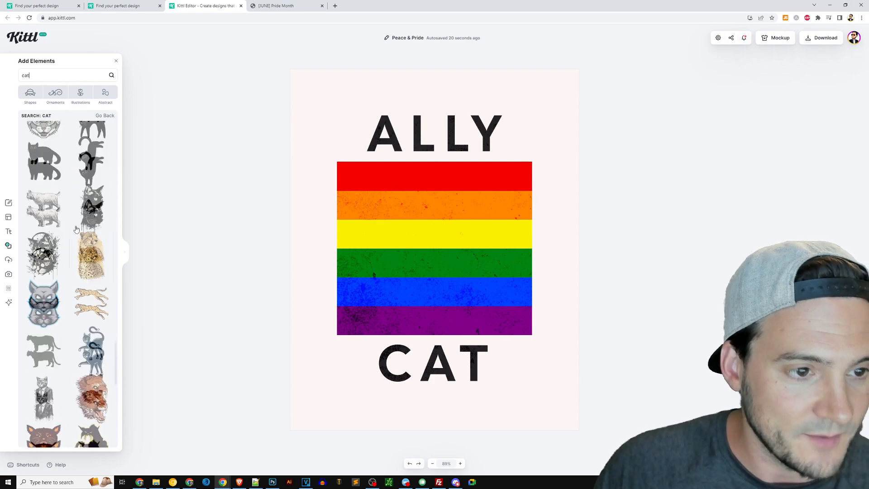
scroll(76, 230, up, 3)
click(50, 229)
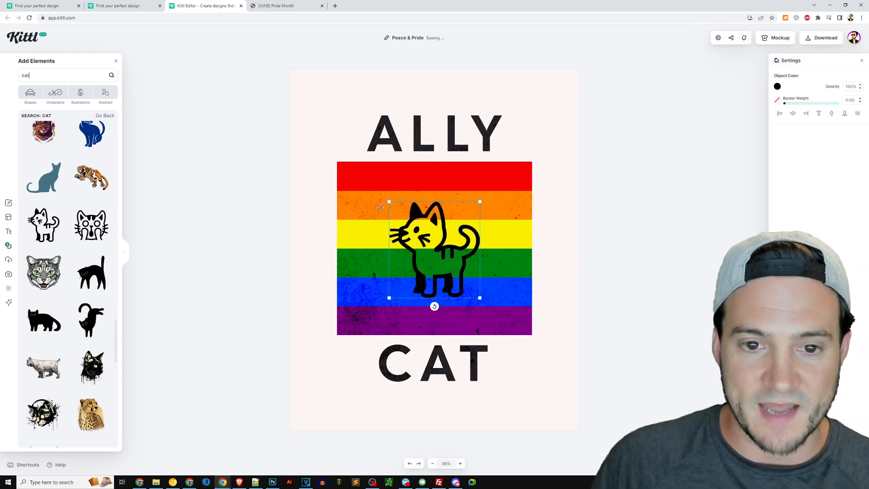
Enlarge the outlined cat to nearly the height of the rainbow block and centre it on the stripes.
drag(390, 203, 364, 176)
drag(427, 236, 435, 248)
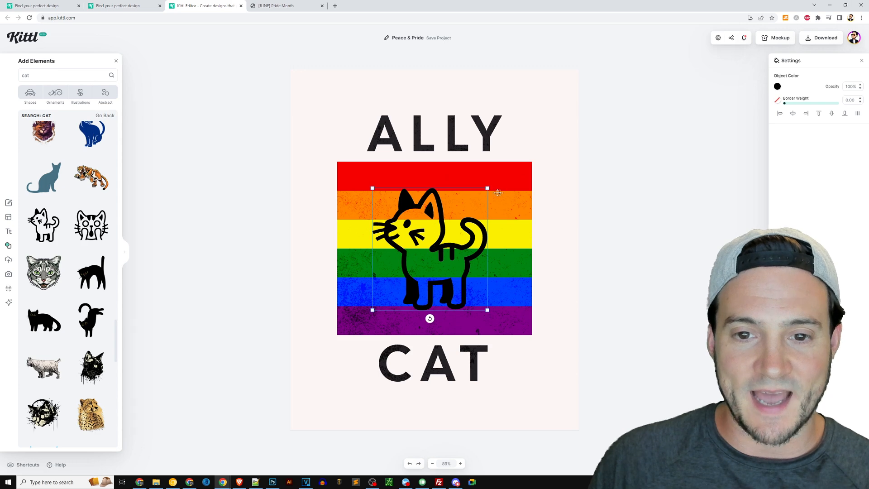
drag(488, 189, 502, 172)
drag(451, 214, 444, 219)
click(664, 179)
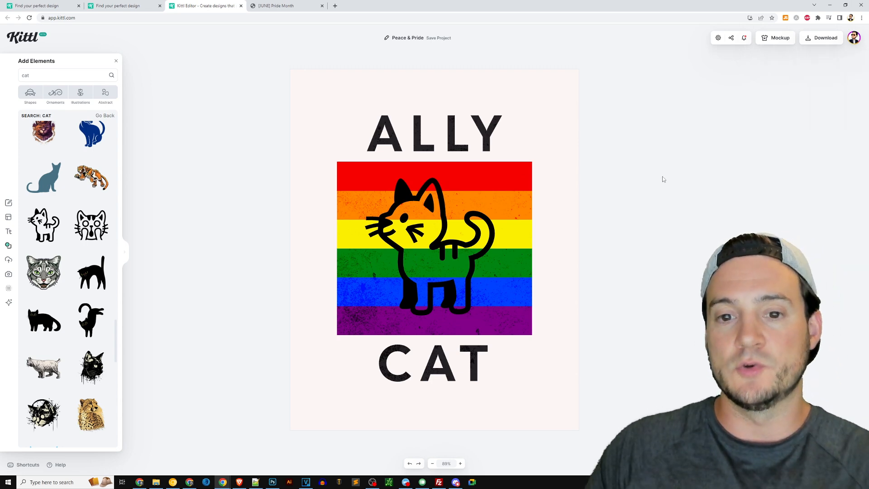
Try the off-white document colour on the cat, undo it, and compare with the original Peace & Pride template.
click(480, 213)
click(778, 86)
click(762, 225)
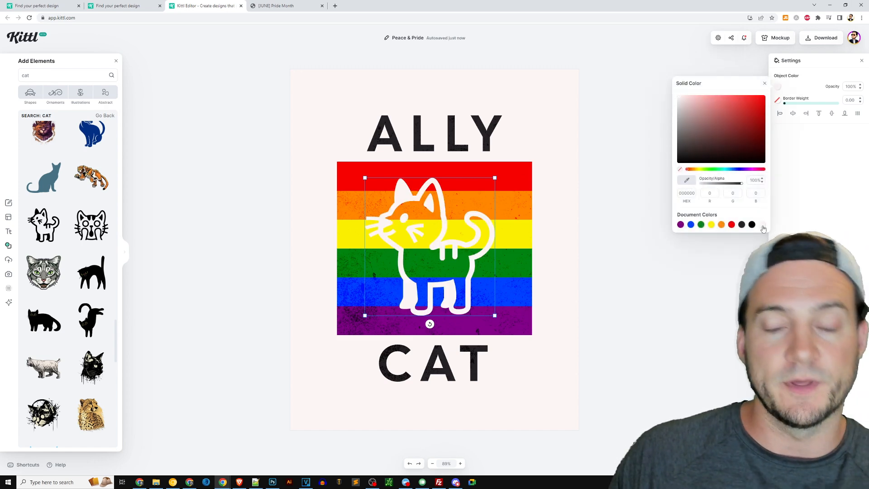
key(ctrl+z)
click(130, 9)
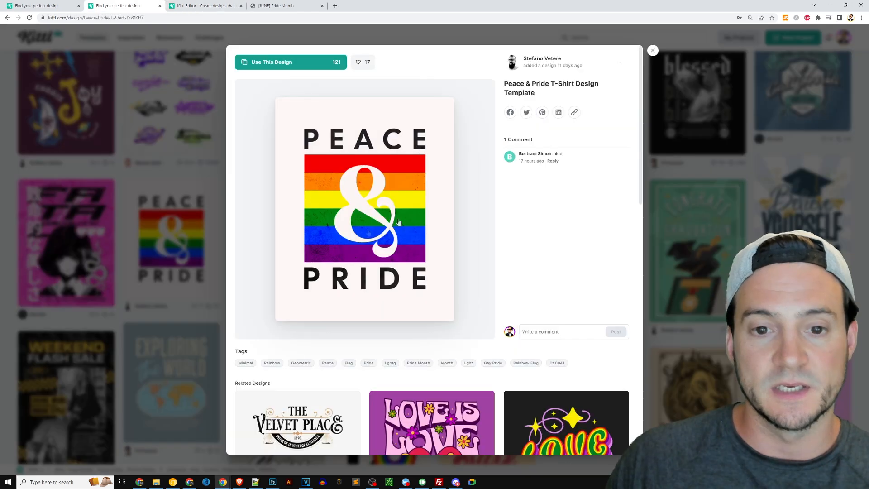
click(206, 6)
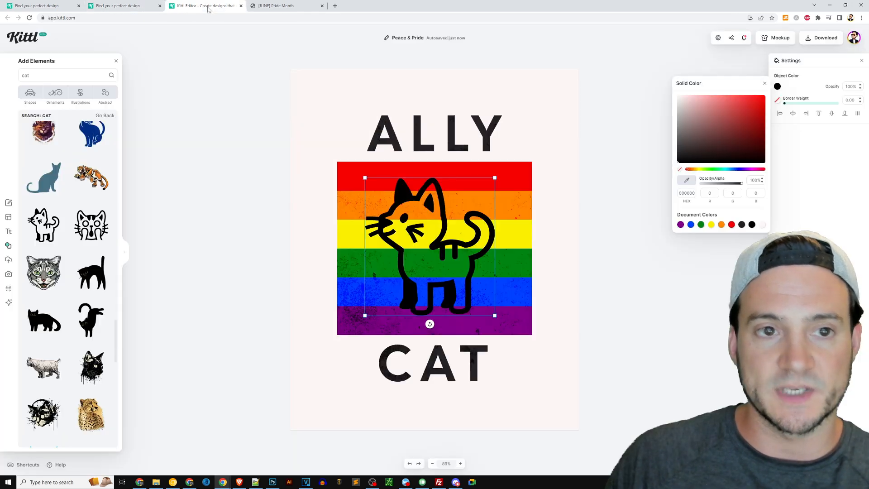
Try the purple, blue, green, yellow, orange and red document colours on the cat and settle on the dark charcoal one.
click(681, 225)
click(691, 225)
click(701, 226)
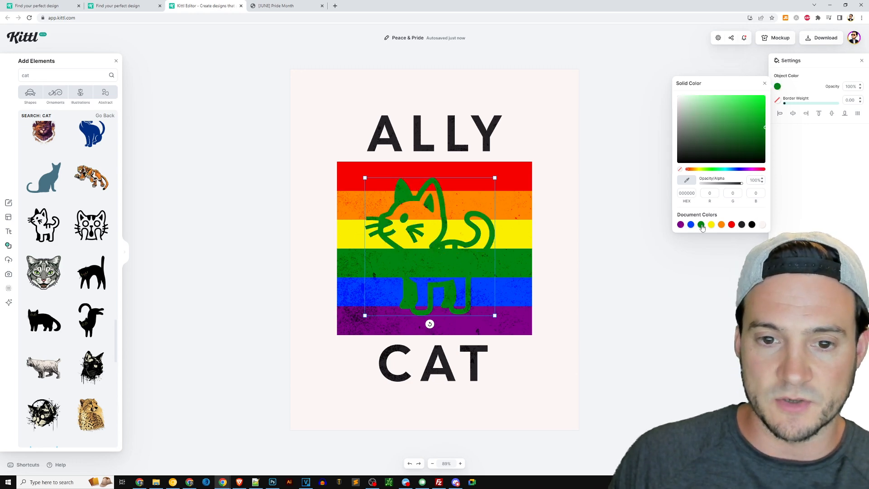
click(711, 225)
click(721, 225)
click(731, 225)
click(741, 225)
click(742, 225)
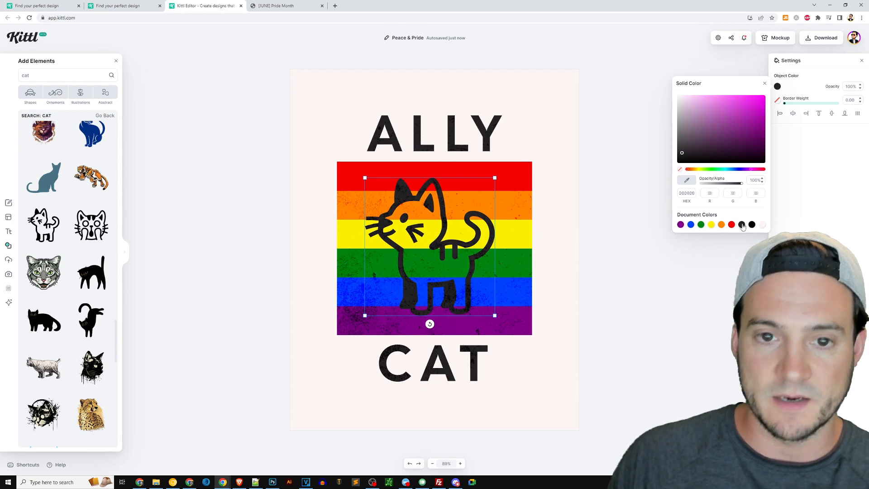
click(688, 280)
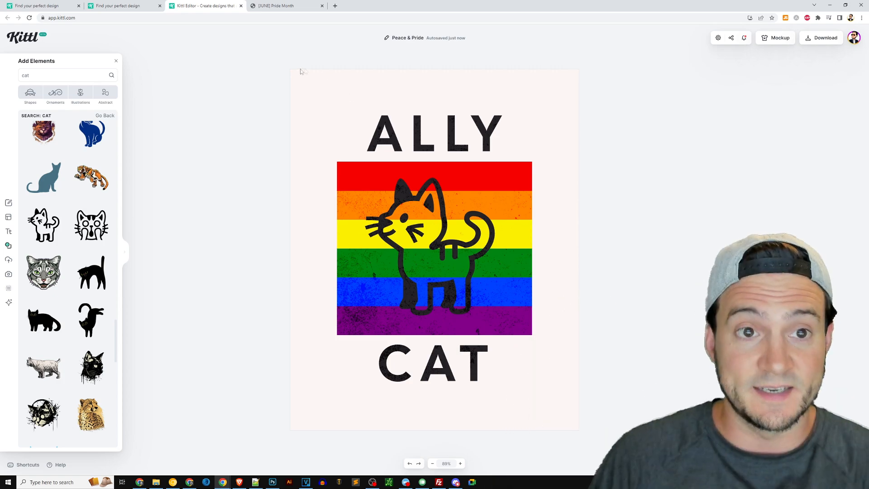
Compare the finished design with the Ally Cat shirt in the PDF and examine the following page's Pride Ally shirt.
click(287, 8)
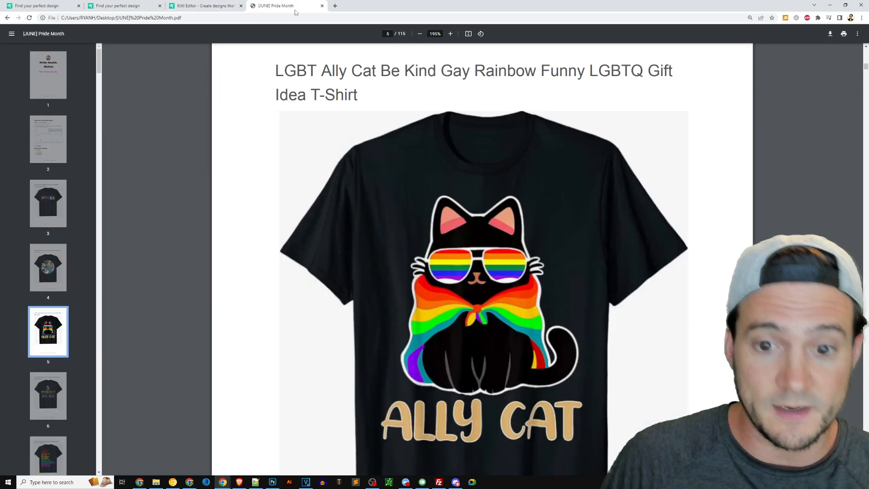
click(192, 9)
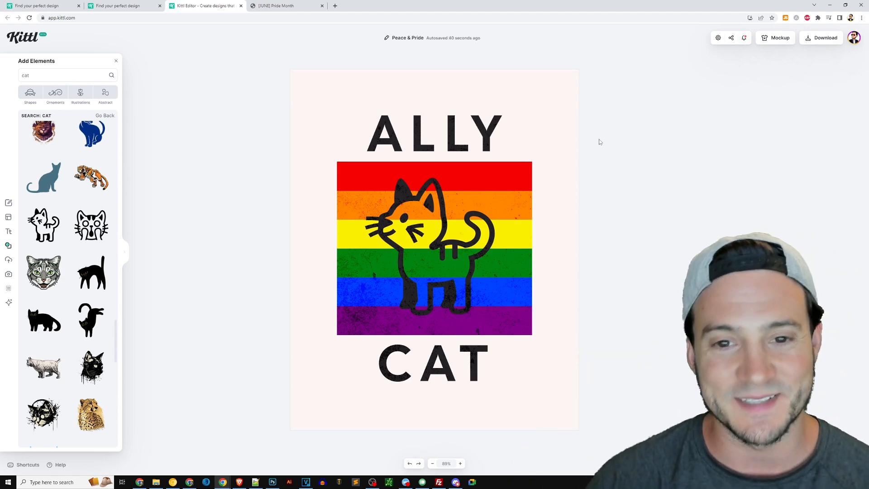
key(ctrl+Tab)
scroll(608, 107, down, 20)
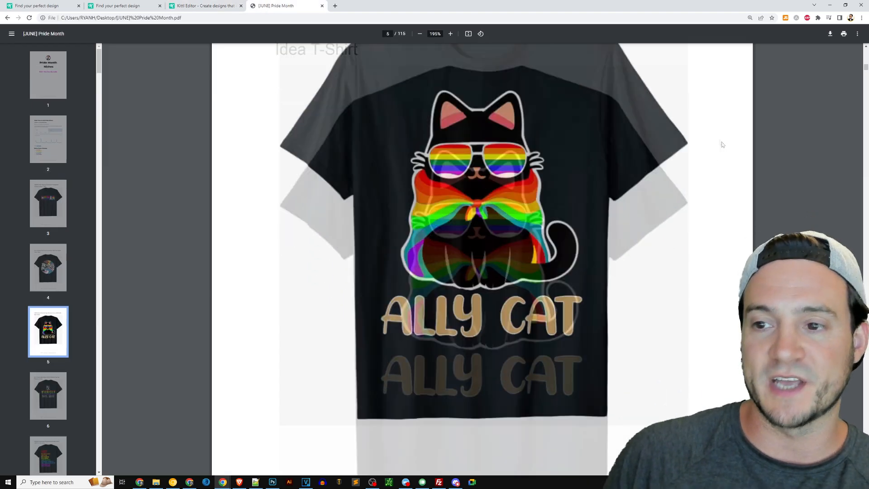
scroll(729, 171, up, 4)
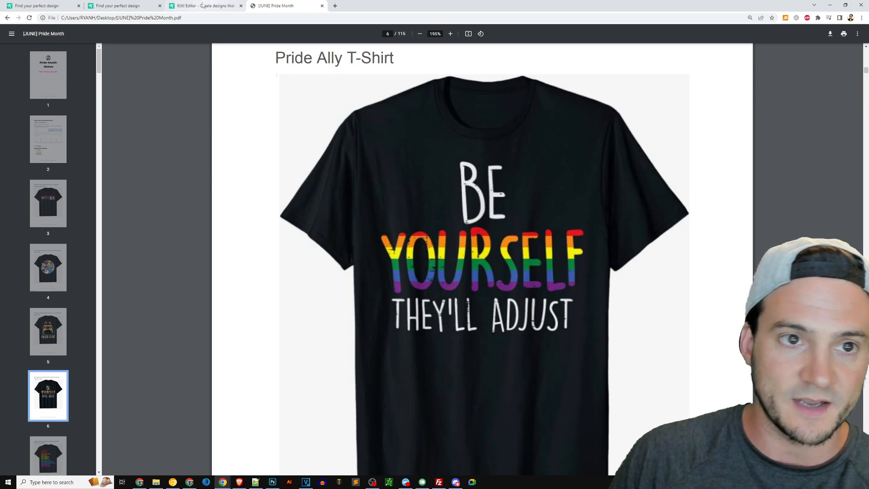
key(ctrl+shift+Tab)
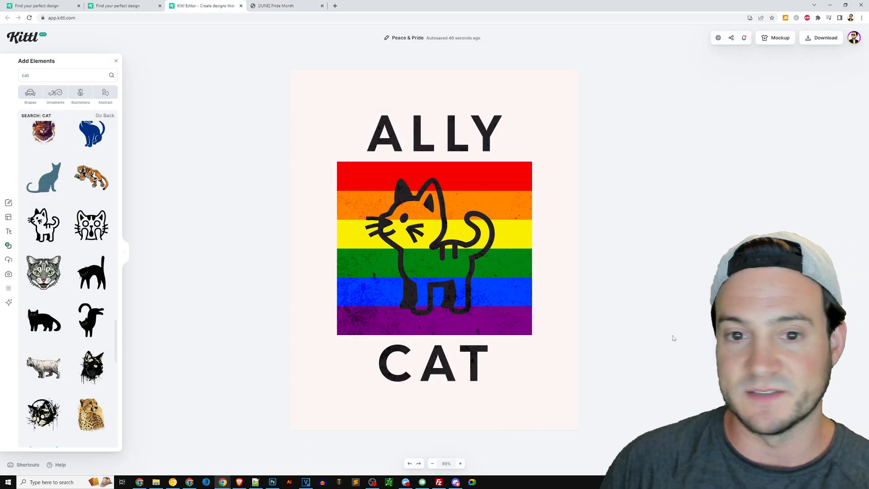
Browse the shirt examples on pages 6 to 14 of the Pride Month PDF and review the peak selling time on page 2.
click(288, 6)
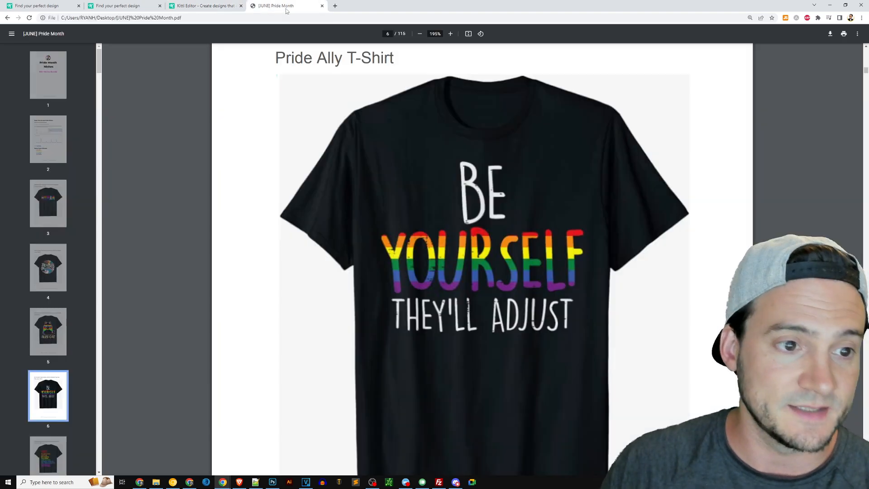
scroll(656, 158, down, 10)
scroll(655, 158, down, 15)
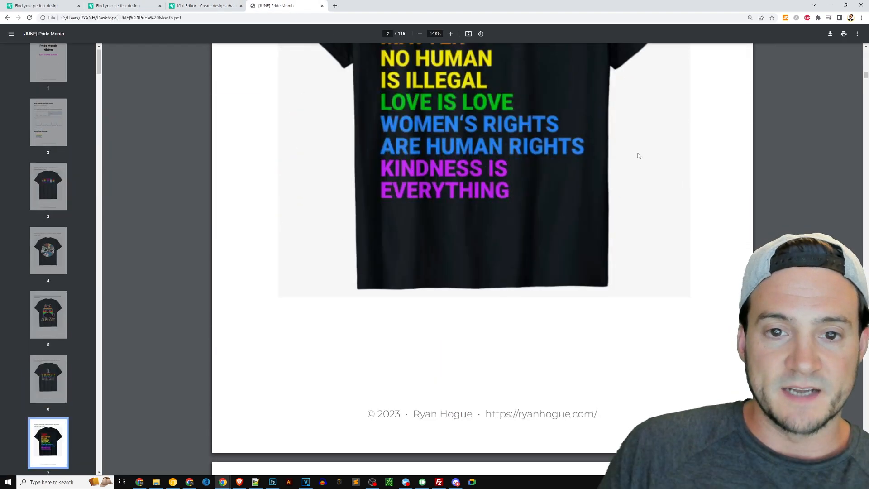
scroll(629, 123, down, 12)
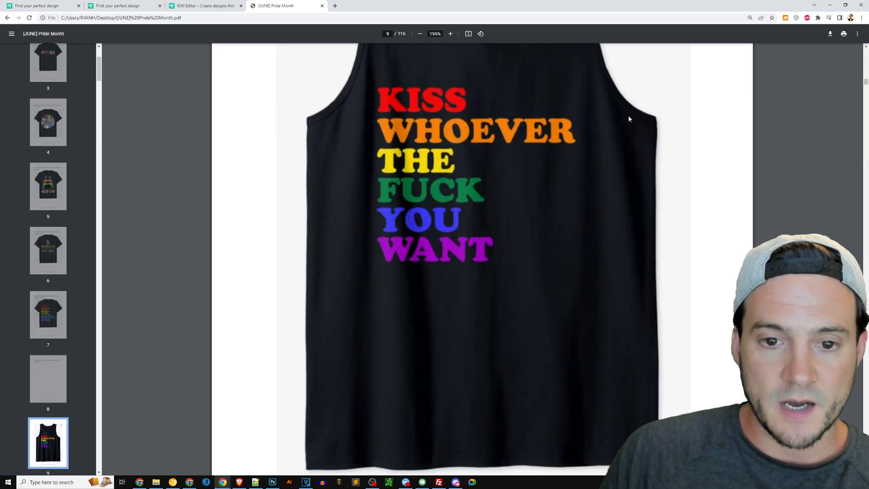
scroll(628, 124, down, 12)
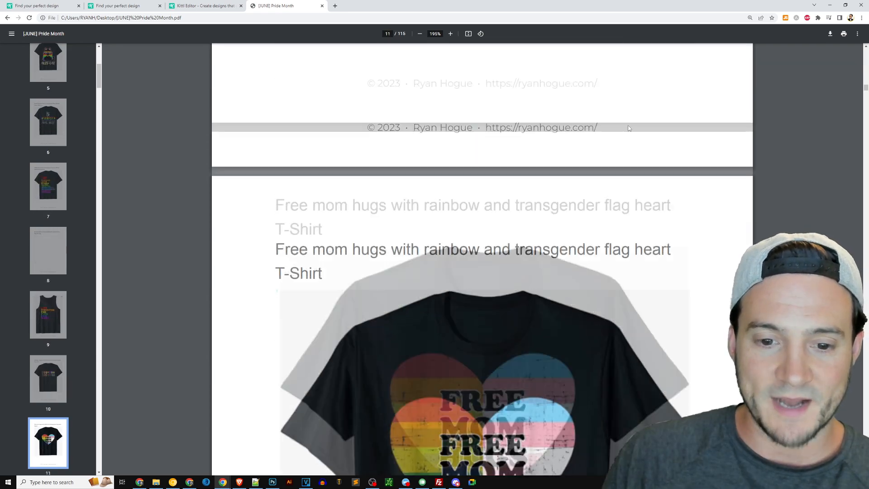
scroll(540, 208, down, 5)
scroll(540, 208, down, 10)
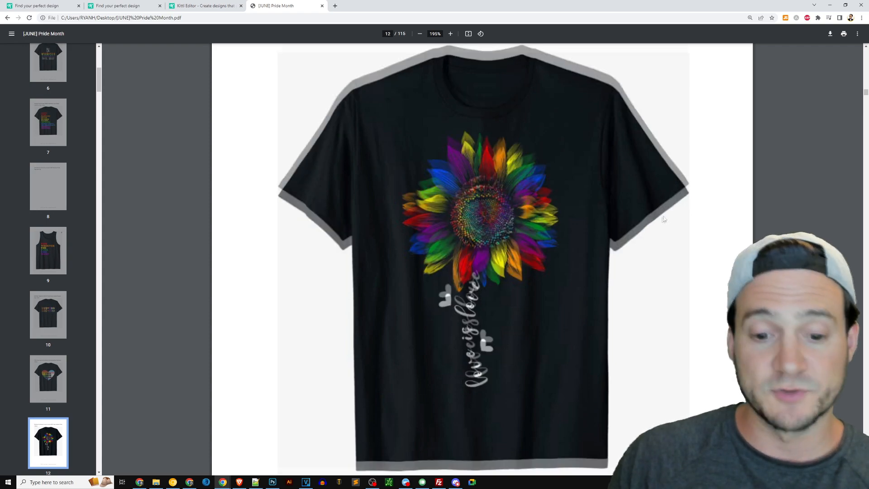
scroll(651, 219, down, 4)
scroll(651, 219, up, 6)
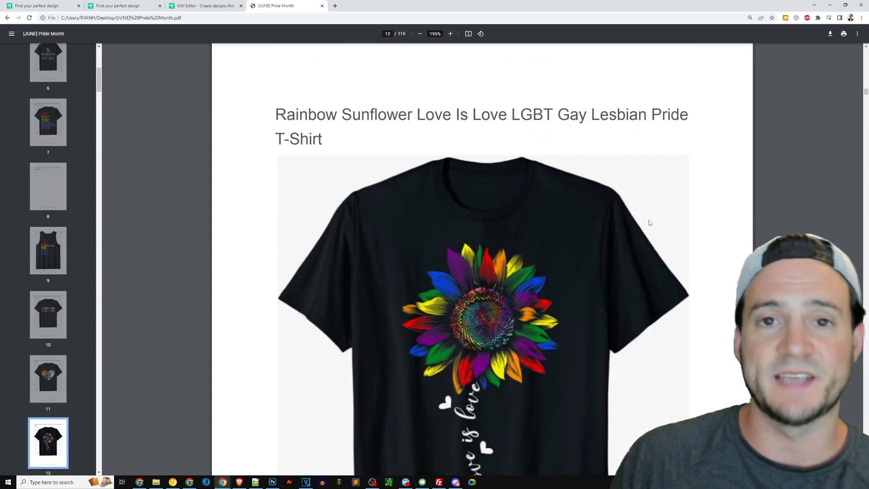
scroll(650, 222, down, 15)
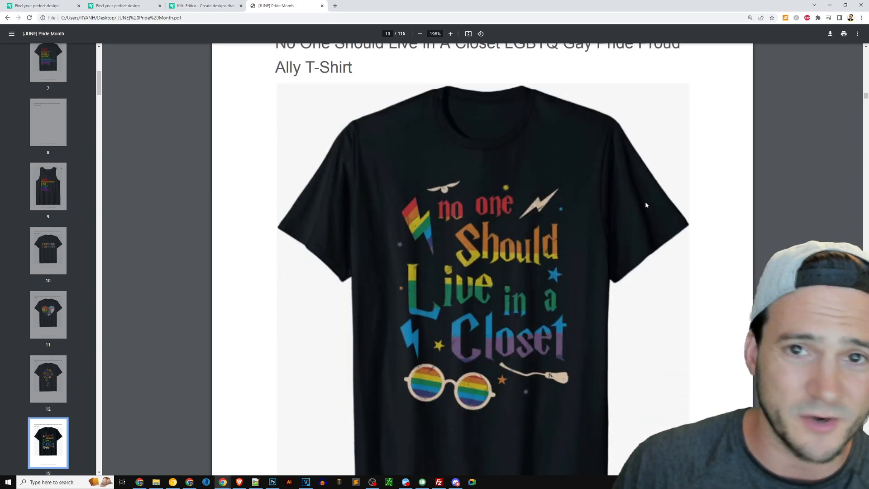
scroll(646, 205, down, 15)
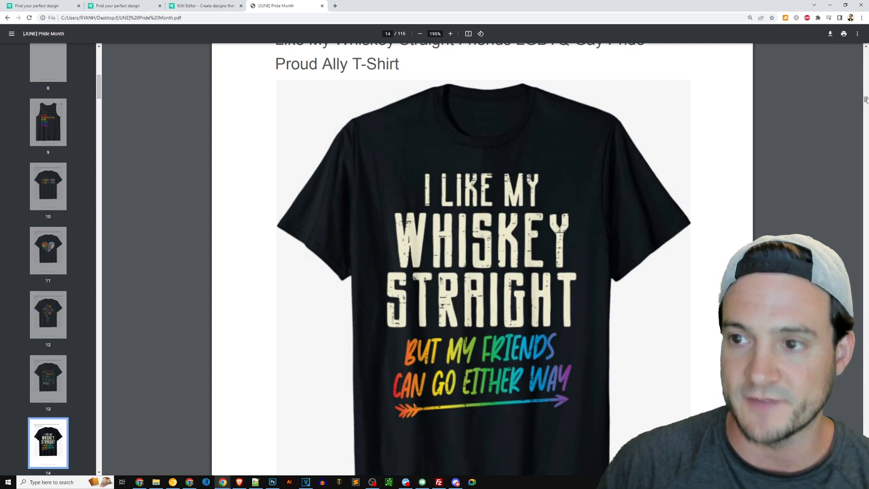
key(Home)
scroll(657, 230, down, 15)
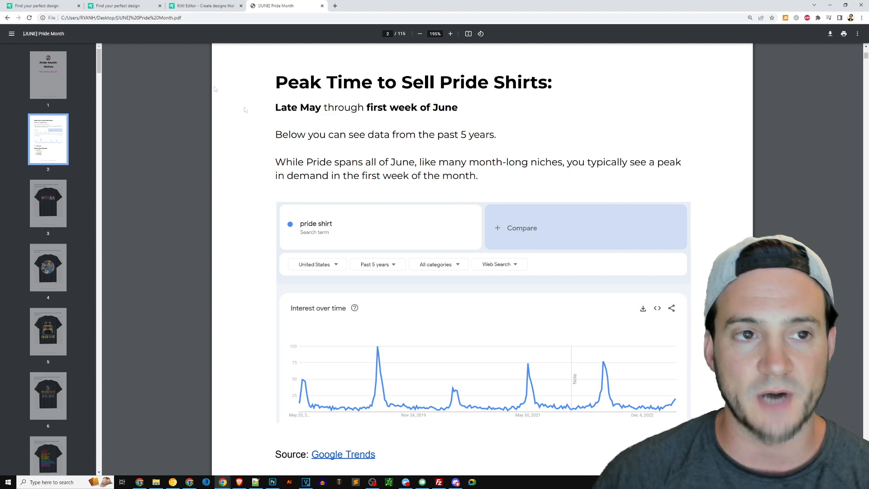
Browse the Kittl template gallery for more Pride designs and preview the Love is Love and Human Coexistence T-shirt templates.
click(117, 6)
click(146, 118)
scroll(762, 200, down, 10)
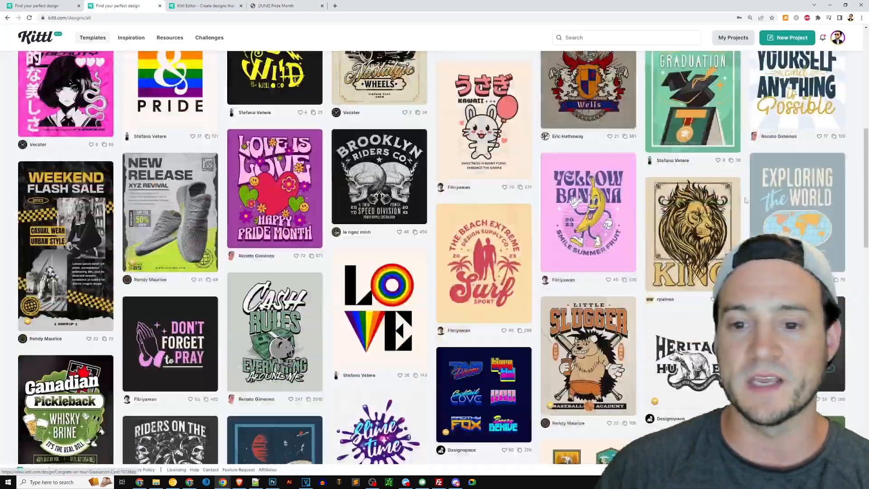
scroll(763, 200, down, 8)
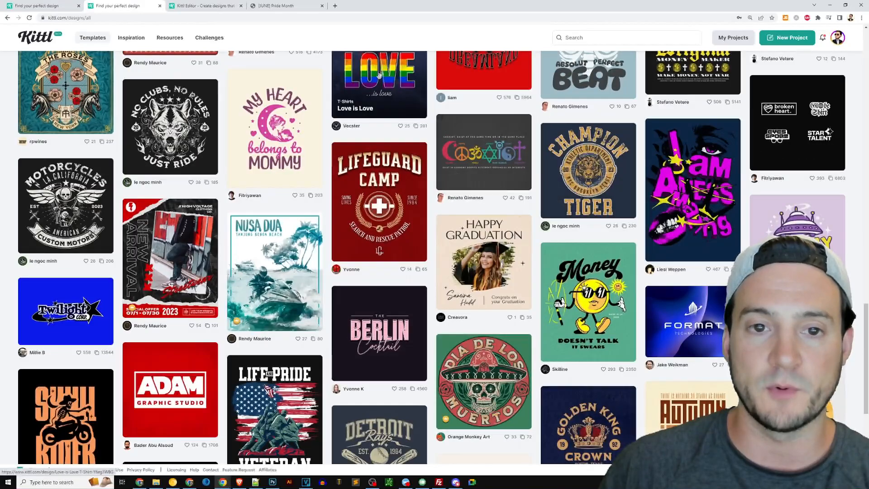
click(379, 75)
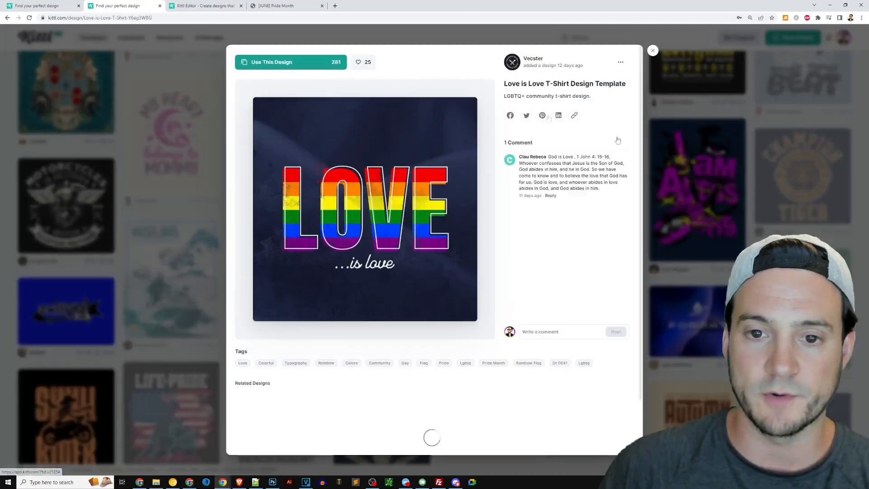
click(653, 51)
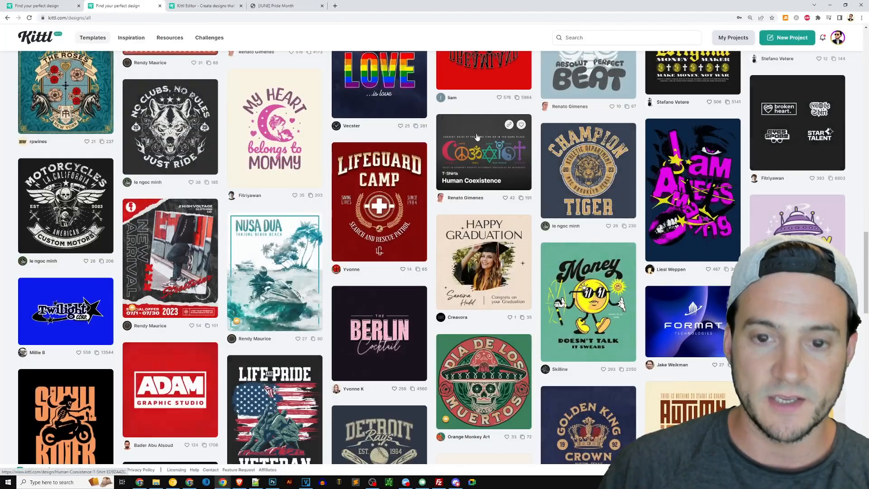
click(485, 149)
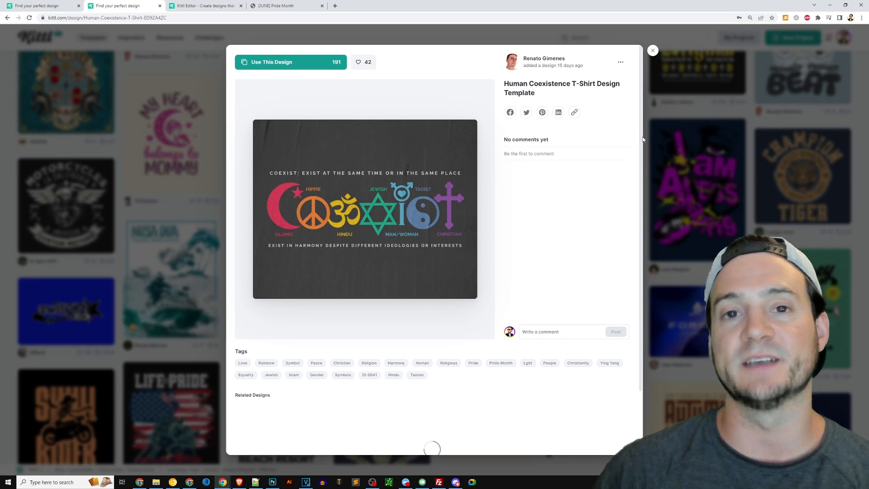